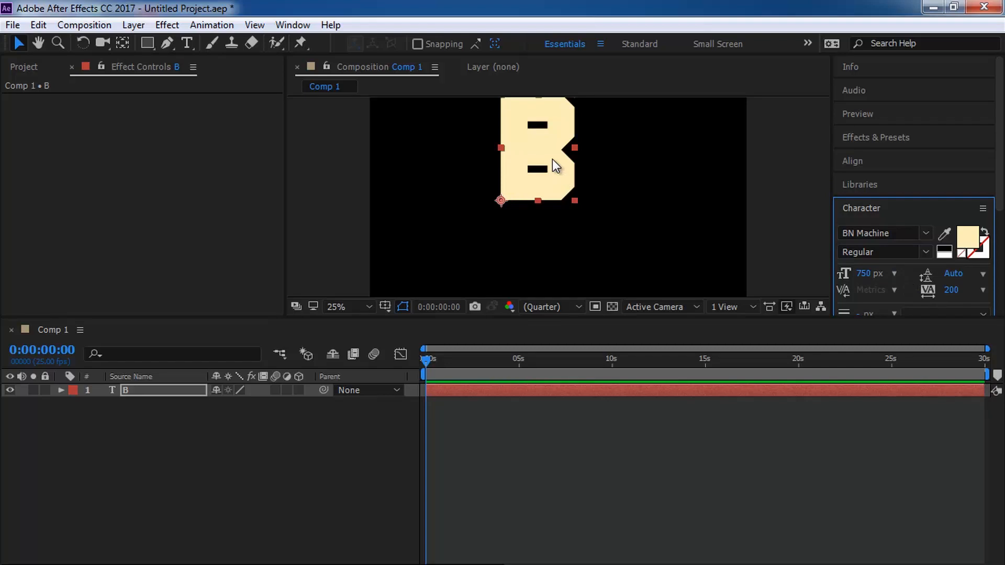
Step: Auto-trace the B text layer and expand the traced layer to show its masks
key("alt+l")
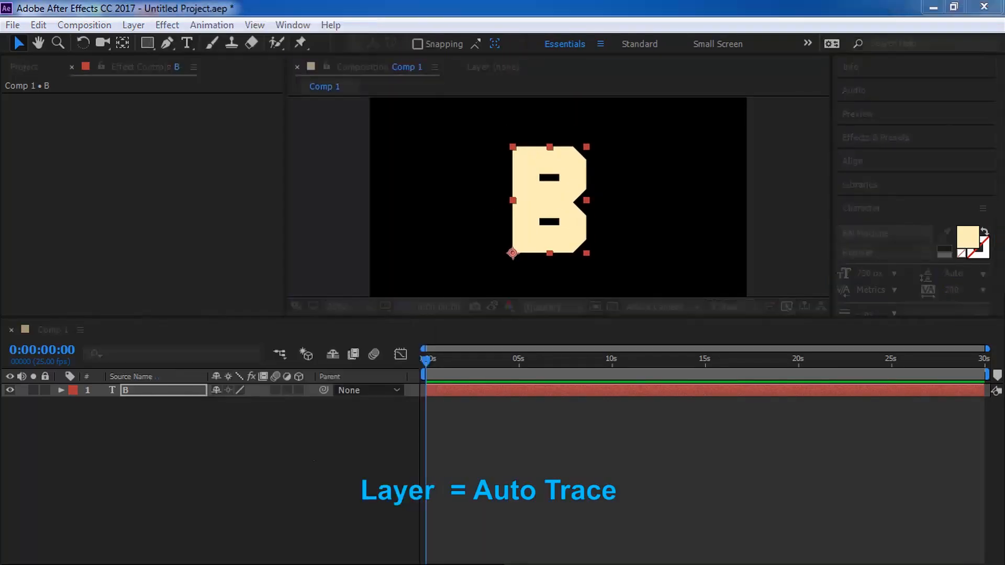
left_click(801, 410)
left_click(61, 390)
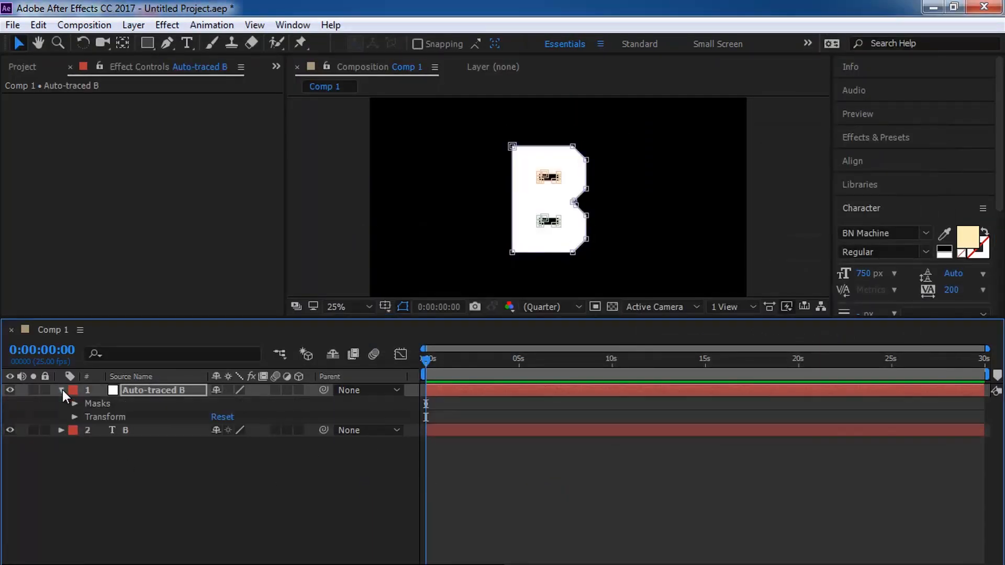
left_click(74, 404)
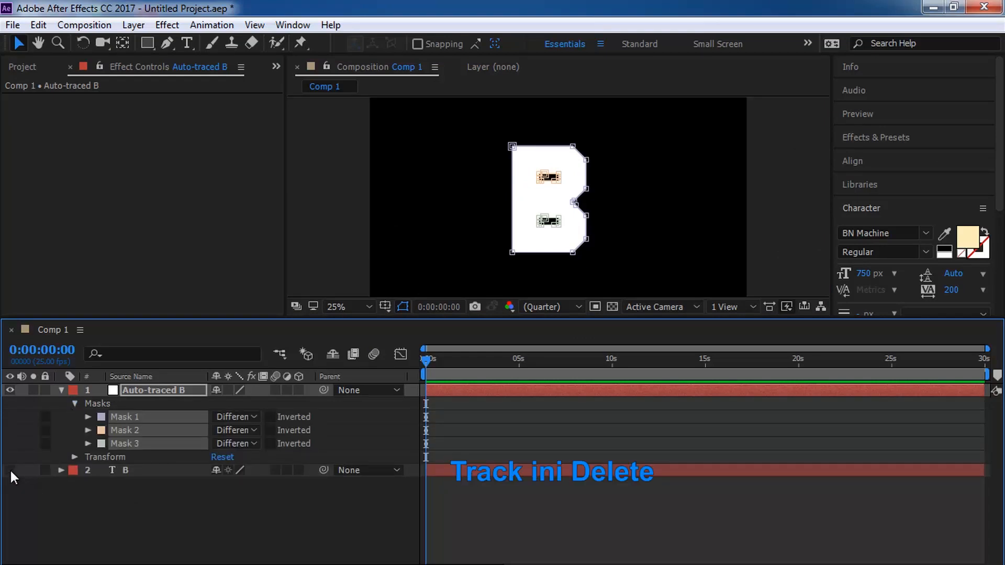
Step: Delete the original B text layer and select the Auto-traced B layer
left_click(458, 470)
key("Delete")
left_click(456, 392)
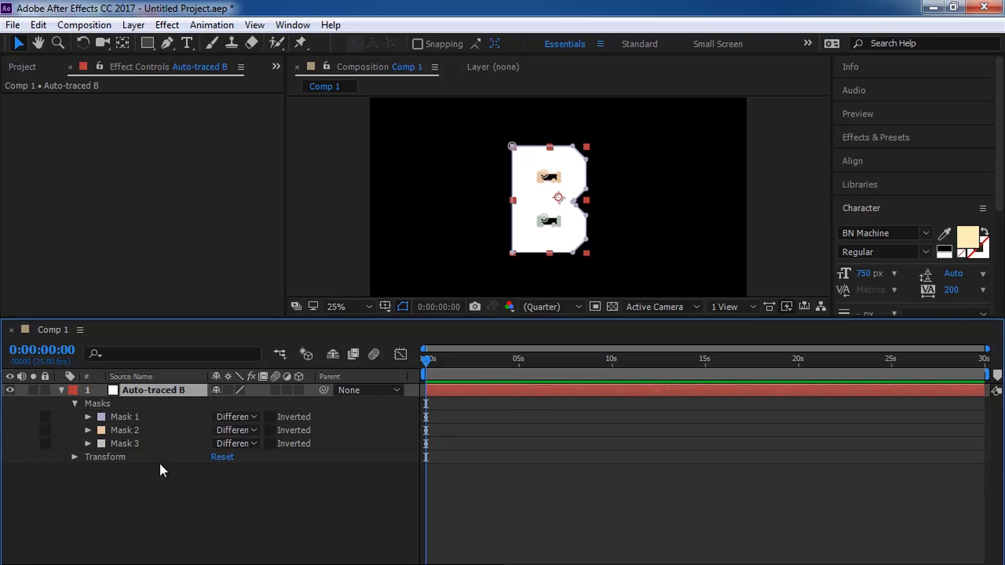
Step: Turn off the visibility of the Auto-traced B layer and collapse its mask properties
left_click_drag(78, 415, 124, 447)
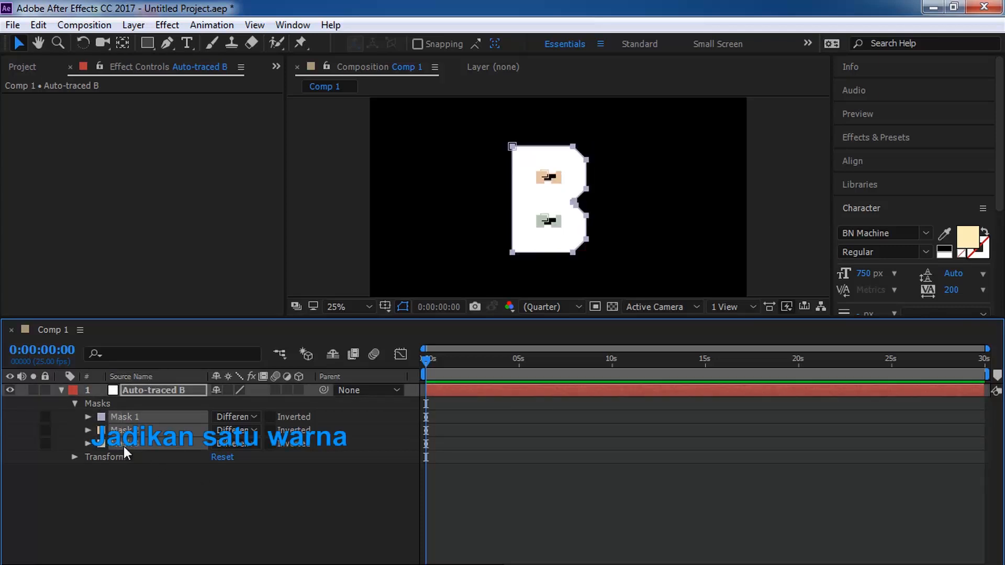
right_click(131, 448)
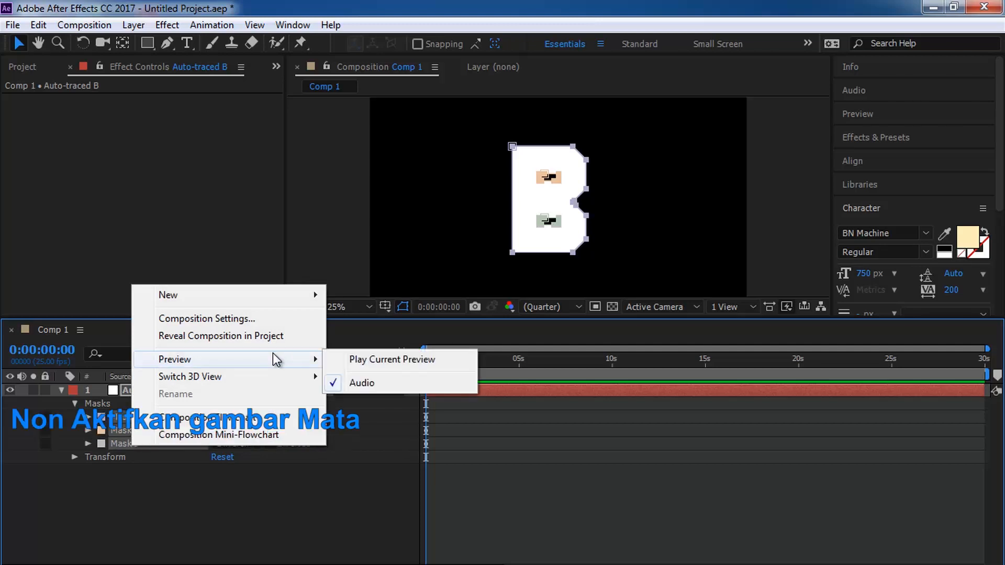
left_click(9, 391)
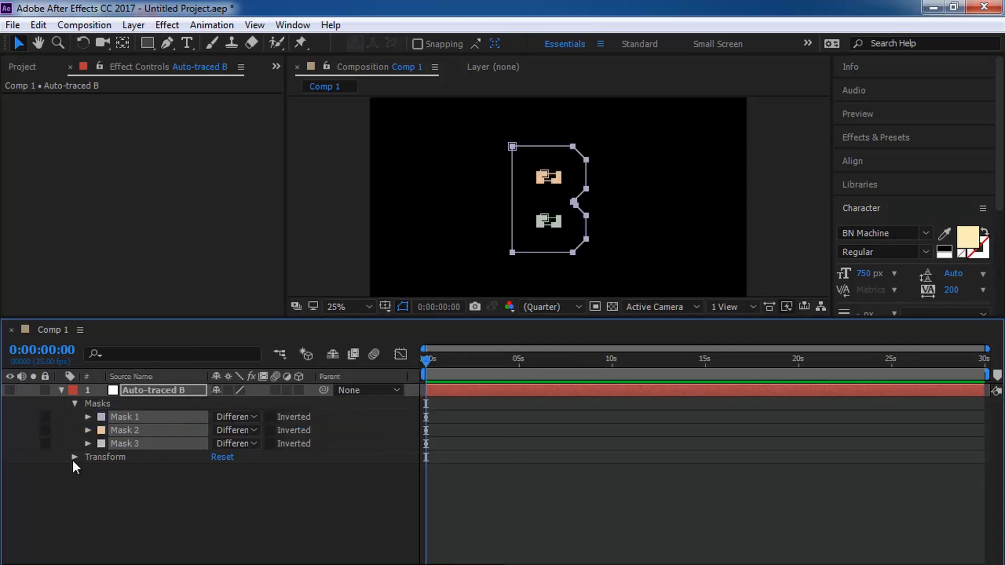
left_click(75, 404)
left_click(62, 391)
left_click(605, 258)
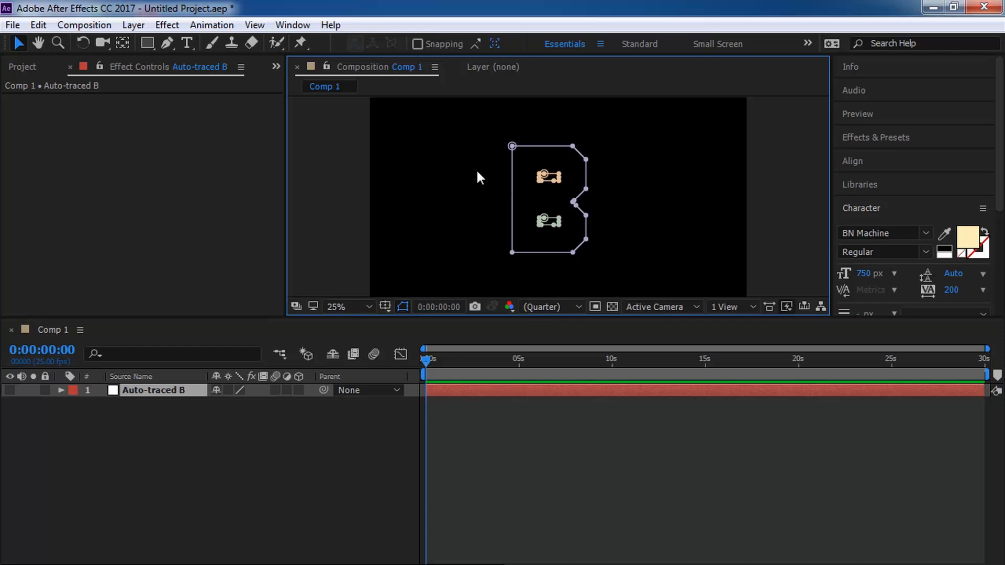
Step: Create a new black solid layer named Black Solid 1 at 1920 x 1080 px
left_click(133, 25)
mouse_move(202, 25)
left_click(513, 38)
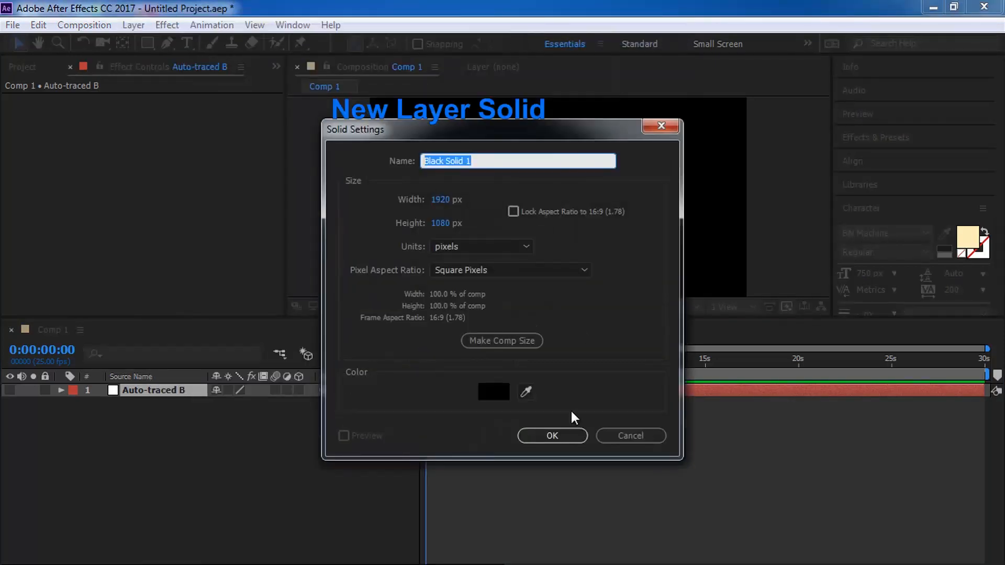
left_click(564, 430)
Step: Apply the Stardust effect to the black solid and move the current time to 0:00:02:00
left_click(167, 25)
mouse_move(268, 397)
left_click(428, 401)
left_click_drag(426, 360, 466, 362)
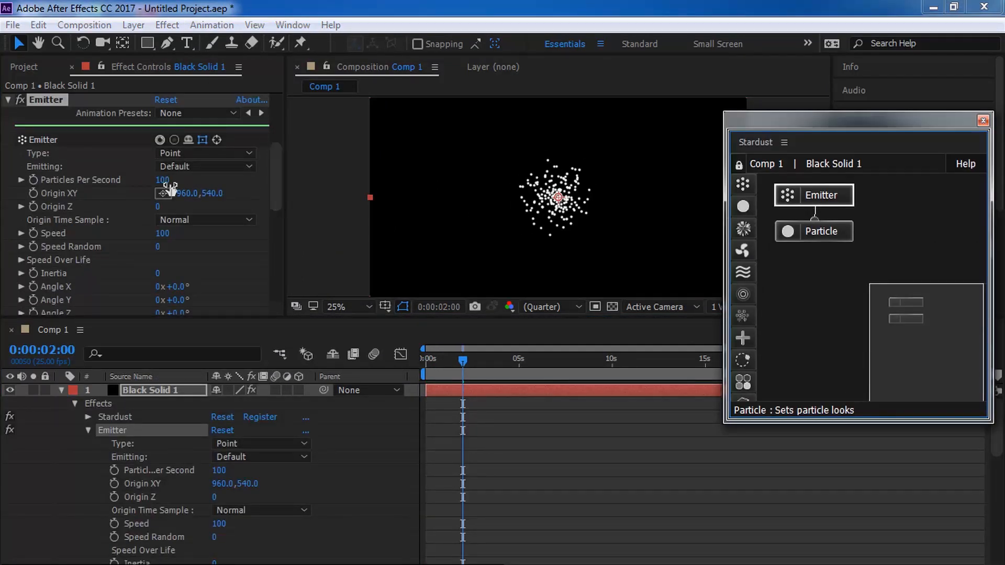
Step: Set the emitter's Particles Per Second to 1000
left_click(164, 180)
type("1000")
key("Return")
Step: Change the emitter type to Text / Mask and use Auto-traced B as its source layer
left_click_drag(279, 200, 279, 174)
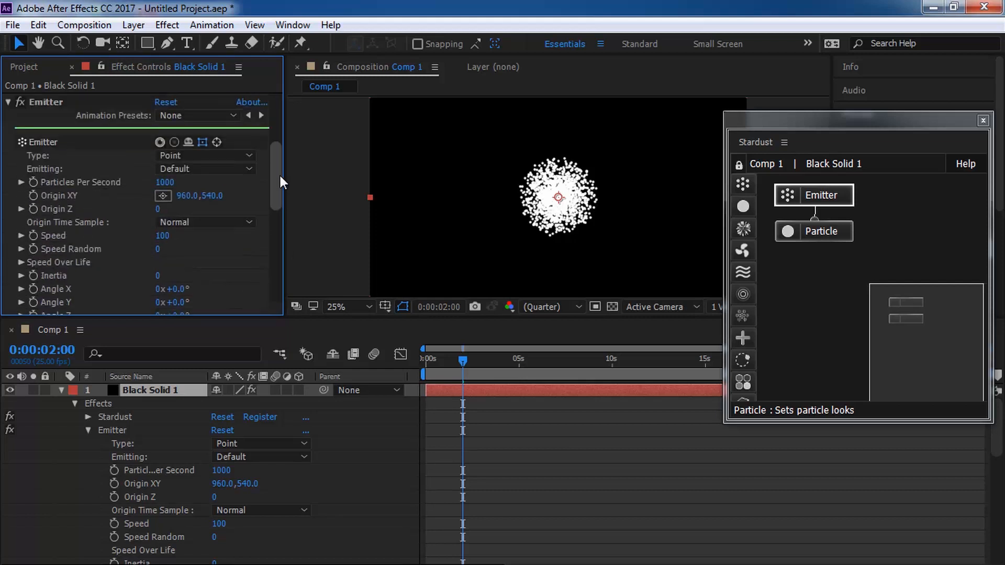
left_click(252, 156)
left_click(244, 241)
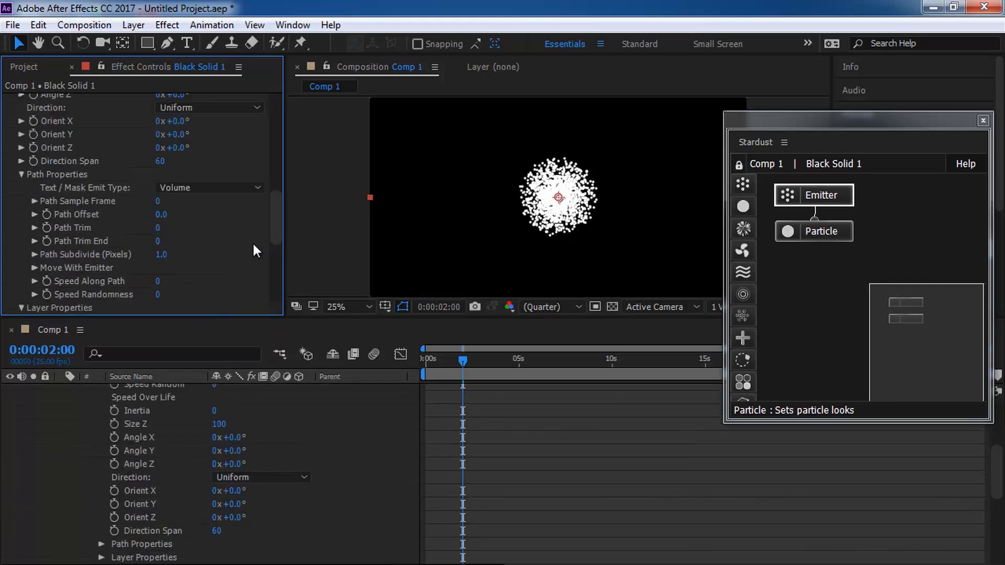
scroll(277, 227, "down", 3)
left_click(256, 186)
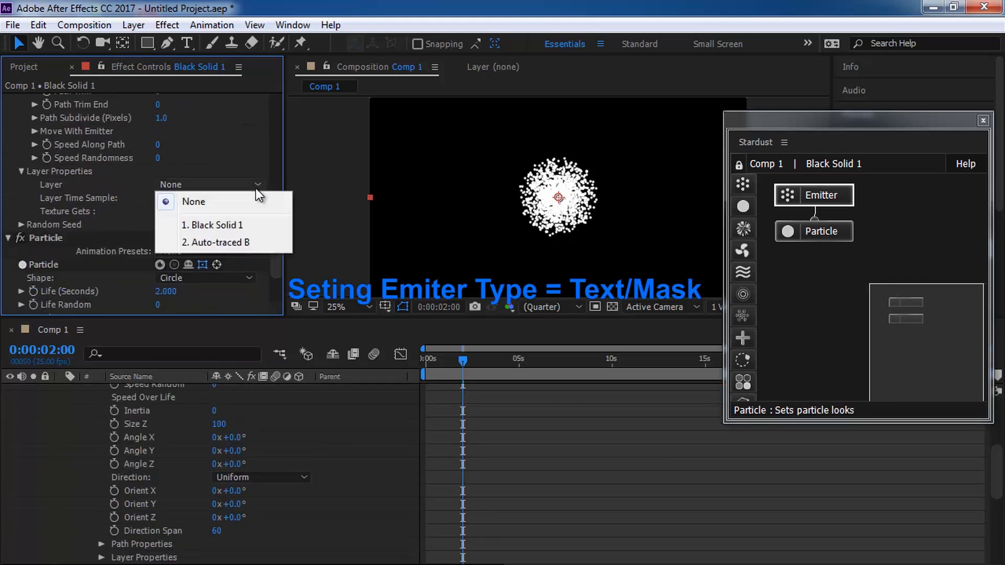
left_click(241, 246)
Step: Set the emitter's Speed to 0
mouse_move(275, 249)
left_mouse_down()
mouse_move(291, 217)
mouse_move(287, 168)
left_mouse_up()
left_click(178, 171)
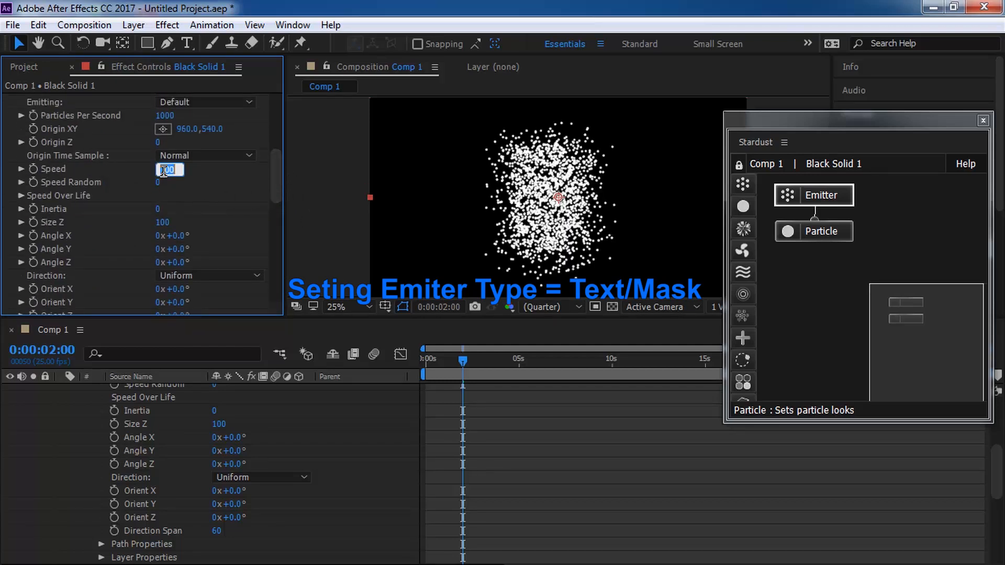
type("0")
key("Return")
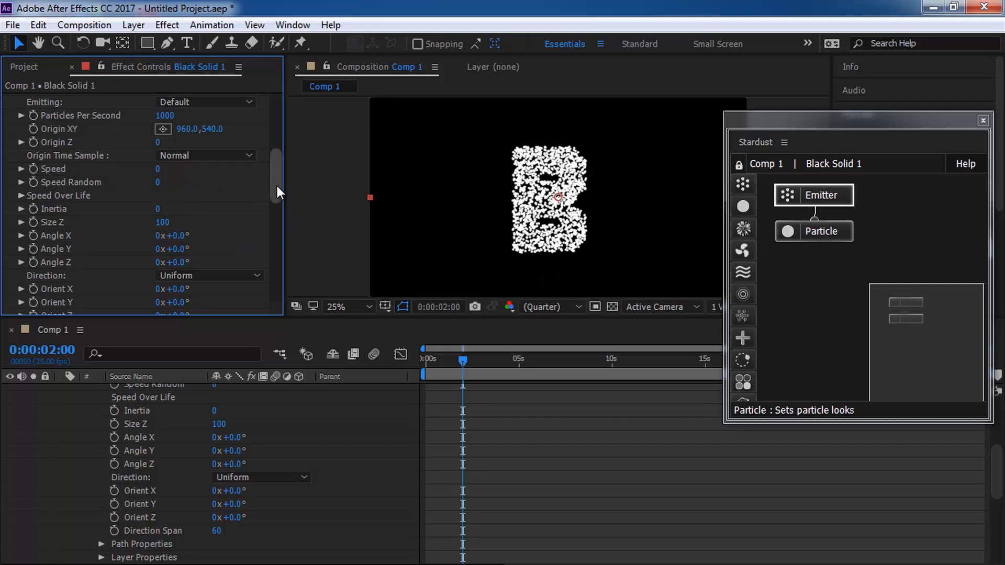
Step: Select the Particle node and set its Life to 0.35 seconds
left_click(822, 230)
left_click_drag(278, 232, 282, 269)
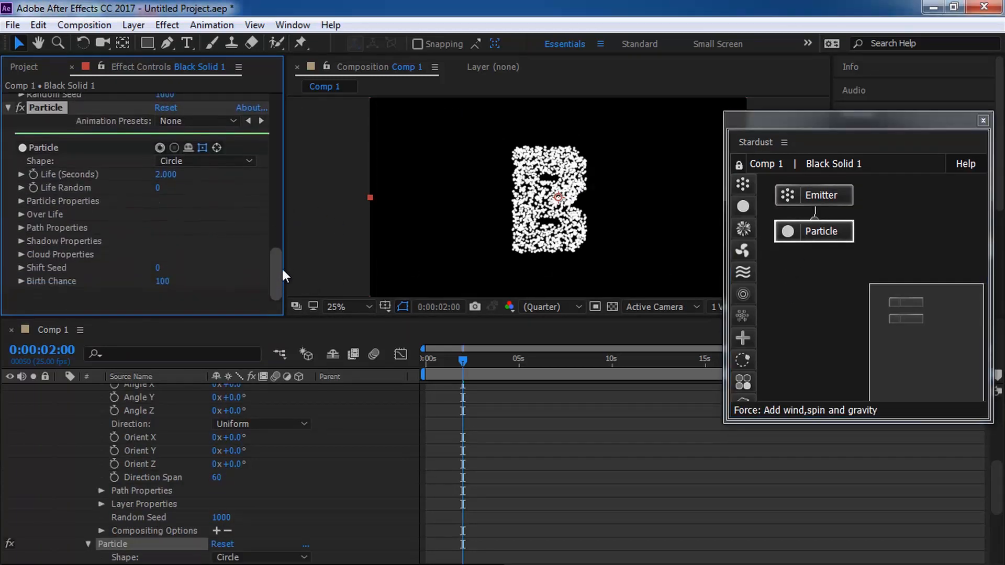
left_click(166, 174)
type("0.35")
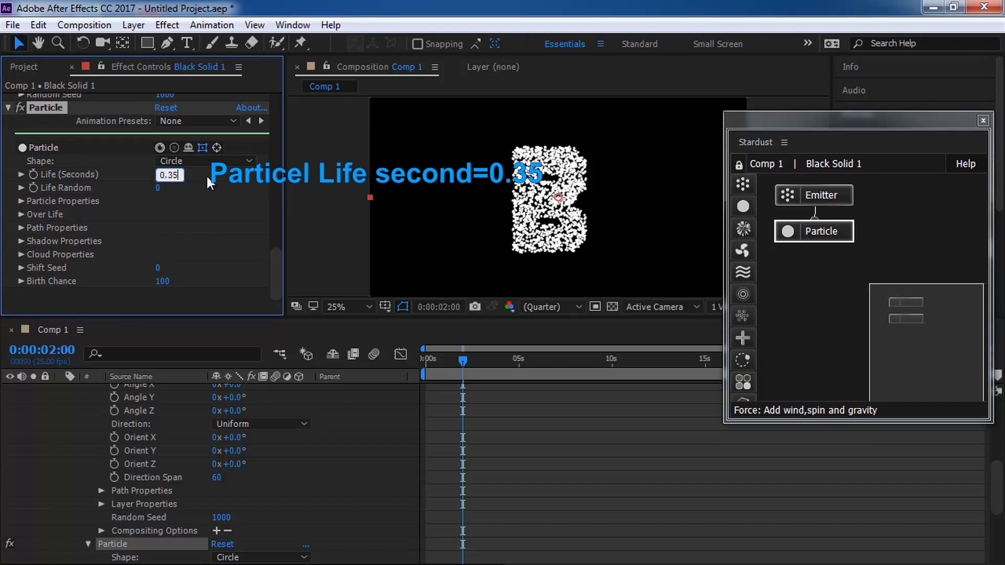
key("Return")
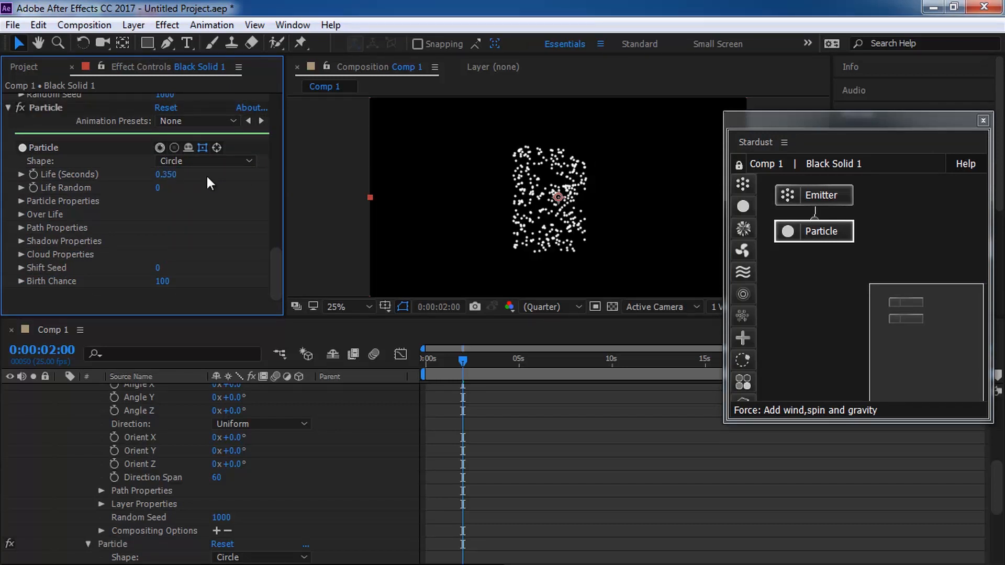
Step: Expand the Particle Properties and set the particle size to 3 pixels
left_click(21, 200)
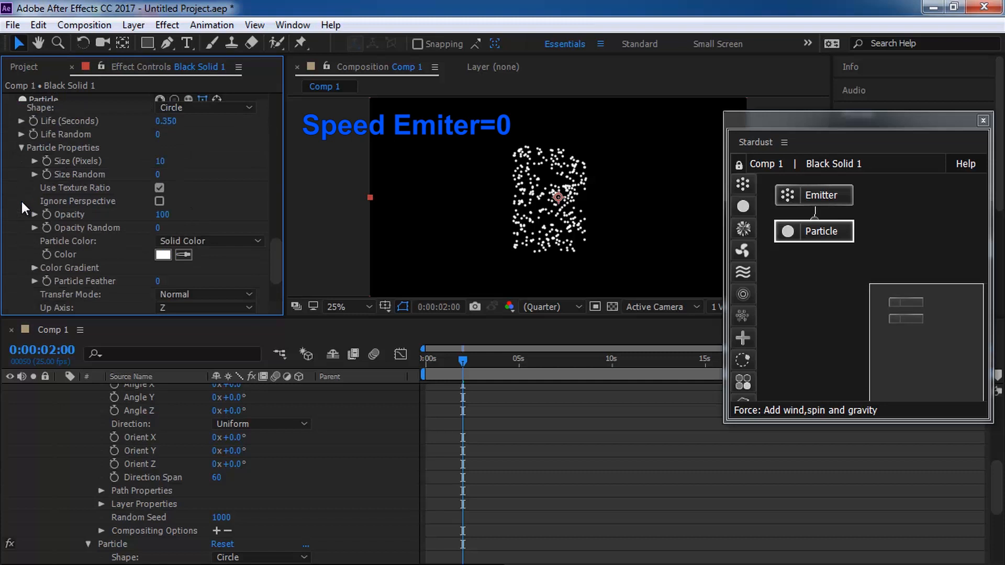
left_click(160, 162)
type("3")
key("Return")
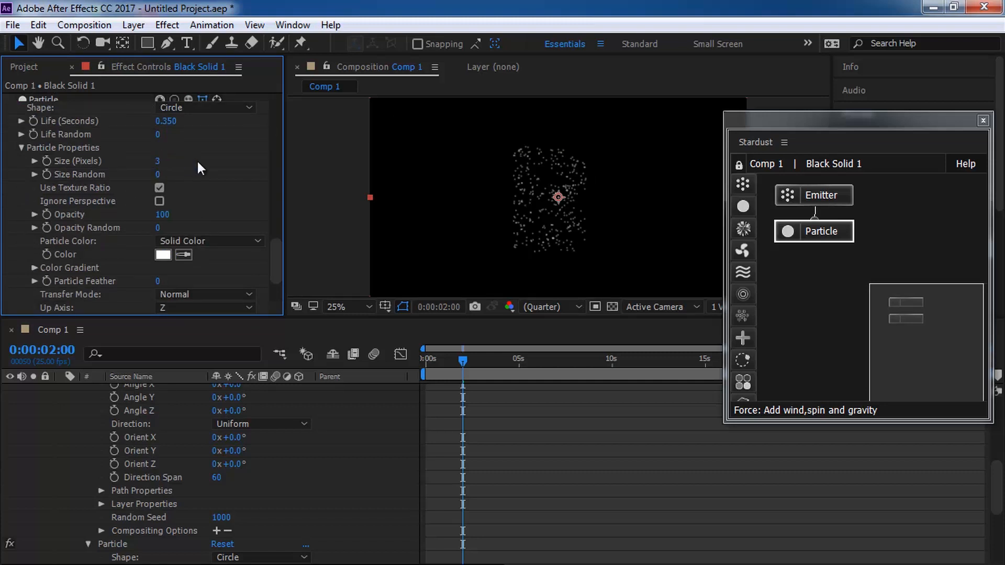
Step: Try a Particles Per Second value of 200000 on the emitter
left_click_drag(276, 260, 287, 124)
left_click(165, 290)
type("20")
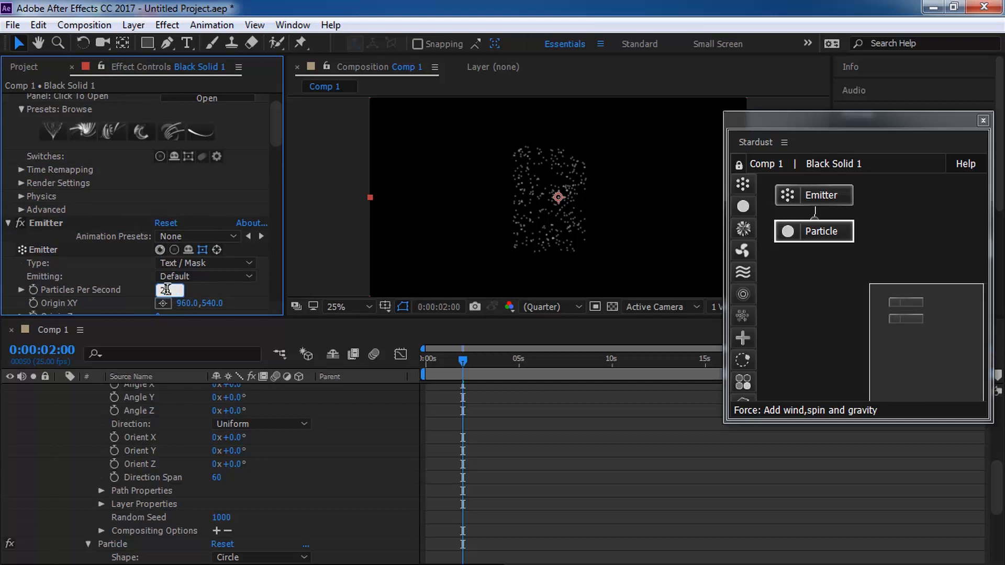
type("000")
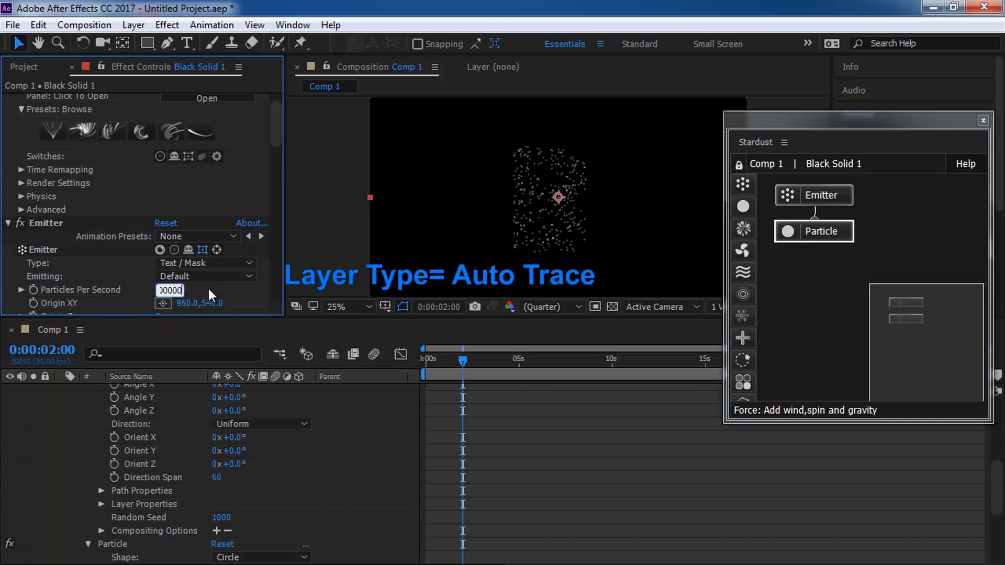
type("0")
key("Return")
Step: Set the emitter's Particles Per Second to 100000
left_click(171, 289)
type("100000")
key("Return")
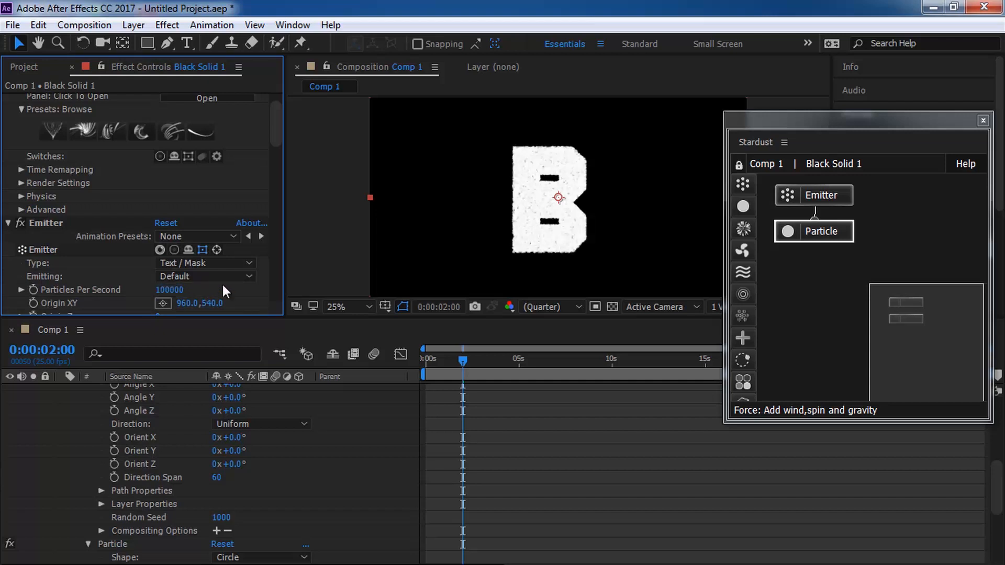
key("period")
scroll(522, 200, "down", 2)
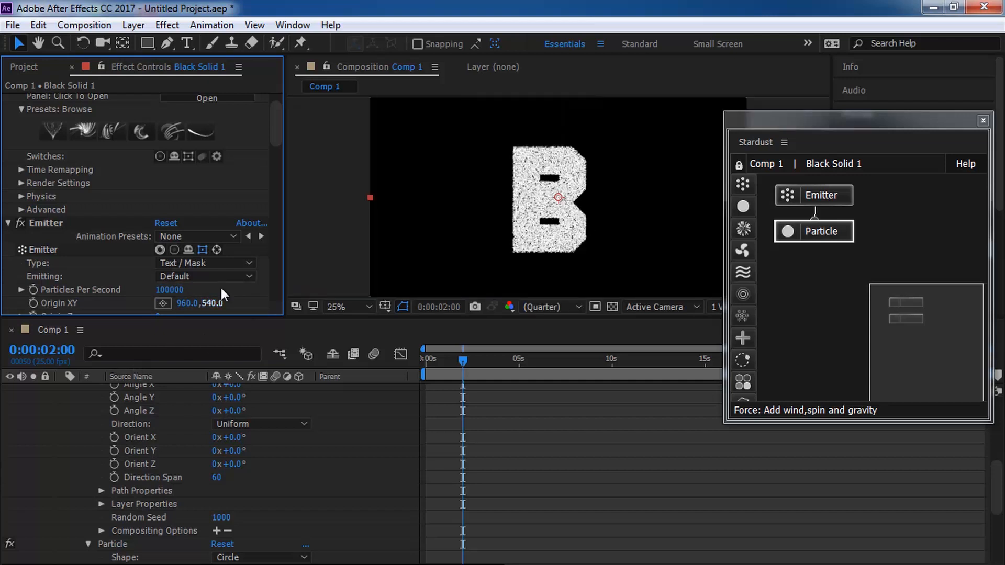
Step: Add a Force node linked below the Particle node and set its Wind Y to -200
left_click(749, 251)
left_click_drag(749, 250, 838, 265)
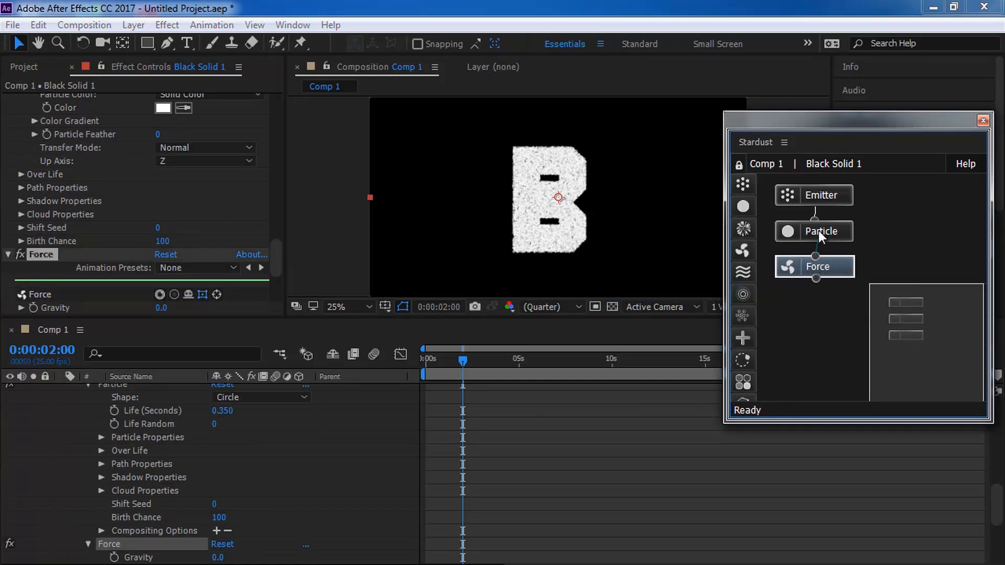
left_click_drag(278, 247, 281, 275)
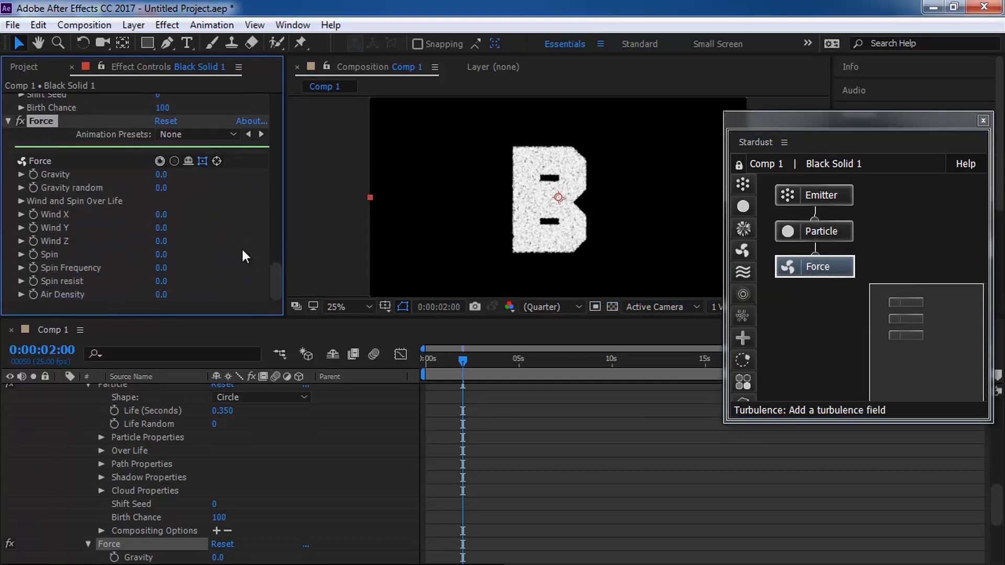
left_click(163, 228)
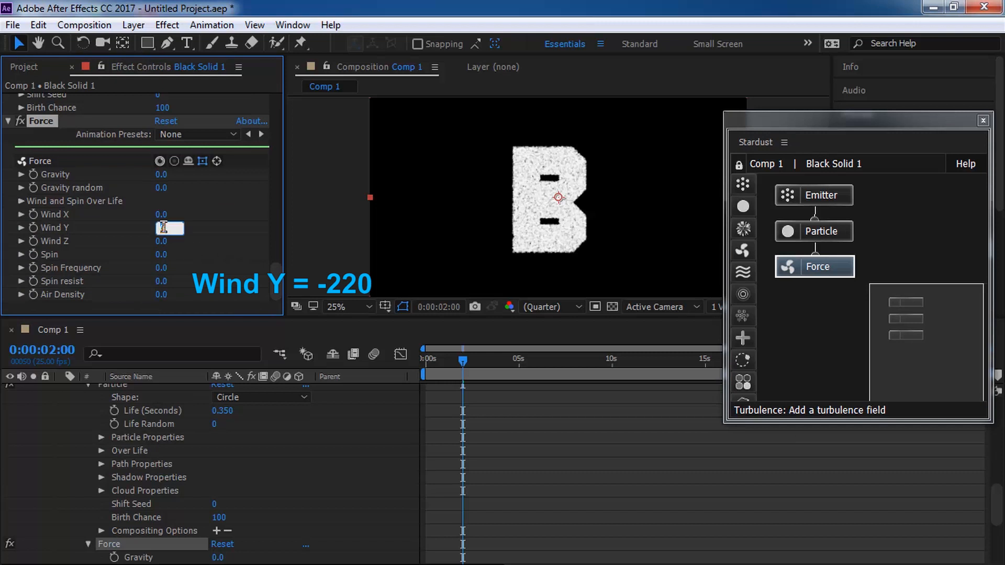
left_click(202, 227)
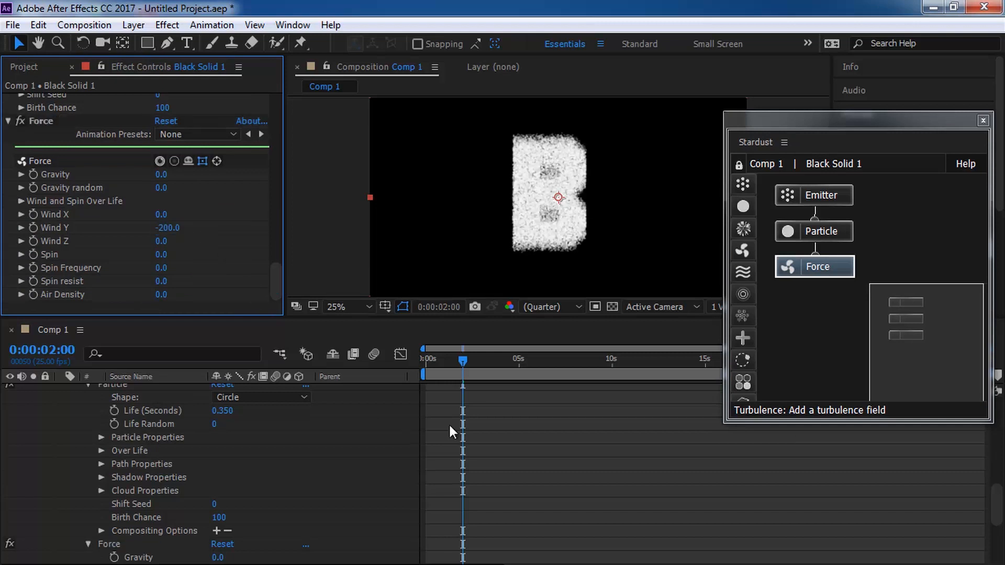
Step: Move the Stardust window out of the way, play a preview of the wind-driven particles and stop it
left_click_drag(844, 125, 834, 191)
left_click(870, 114)
left_click(913, 136)
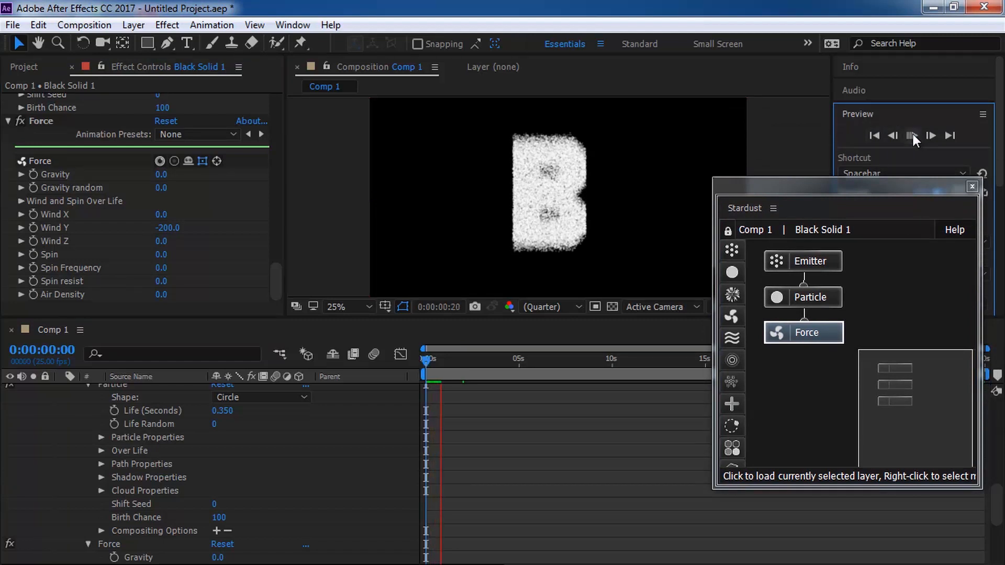
left_click(913, 136)
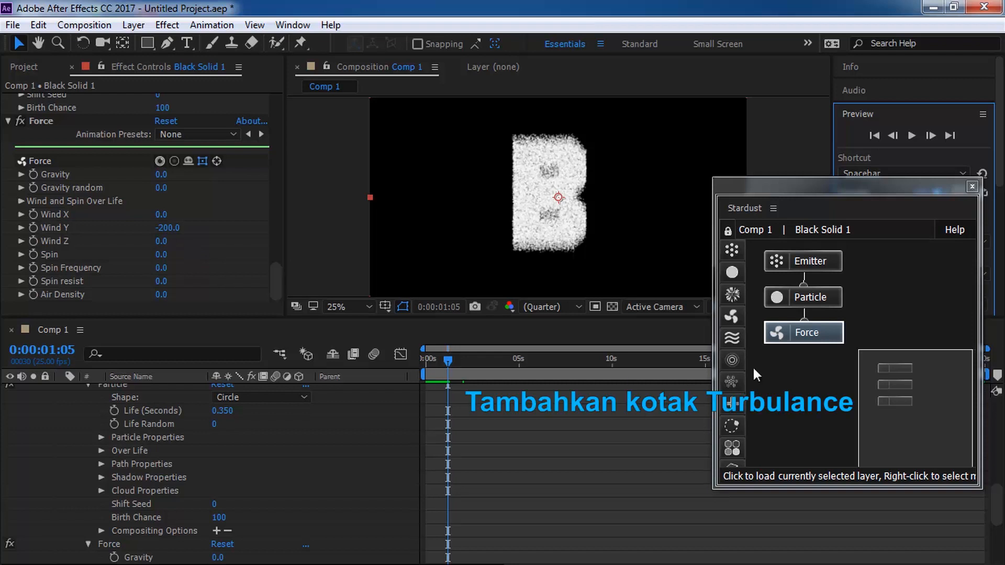
Step: Add a Turbulence node linked below Force, choosing Axis Y and the Normal turbulence type
mouse_move(733, 338)
left_mouse_down()
mouse_move(781, 335)
mouse_move(820, 367)
mouse_move(805, 342)
left_mouse_up()
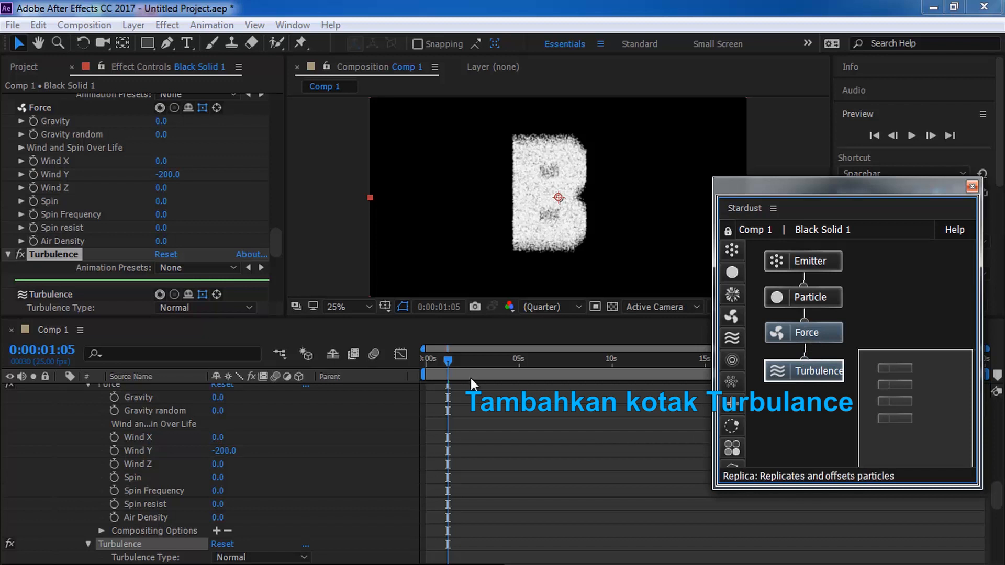
left_click_drag(280, 238, 280, 260)
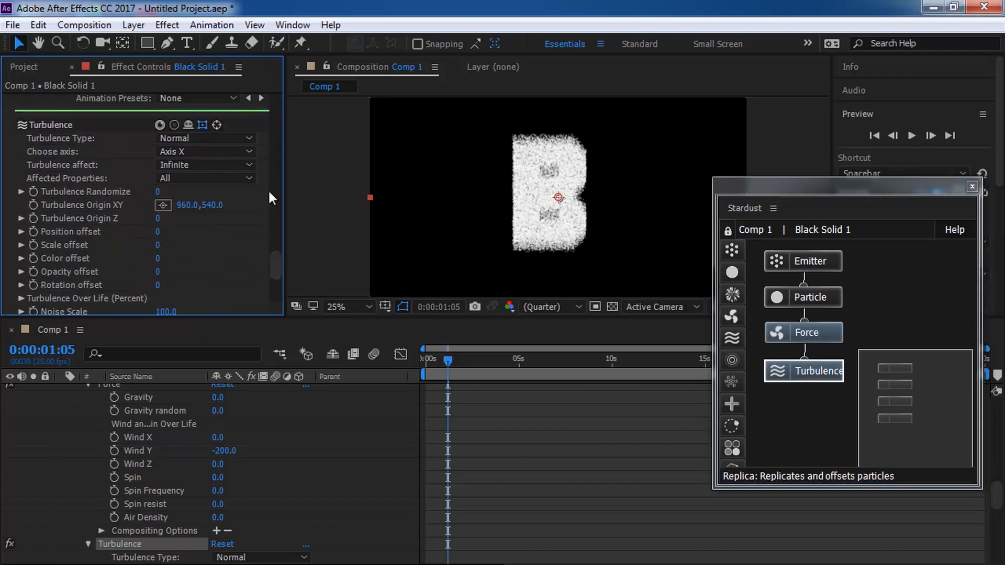
left_click(247, 154)
left_click(220, 183)
left_click(243, 136)
left_click(241, 152)
Step: Try Turbulence Scale offset values of 200 and 100 while viewing the letter at 50%
left_click(159, 246)
type("200")
key("Return")
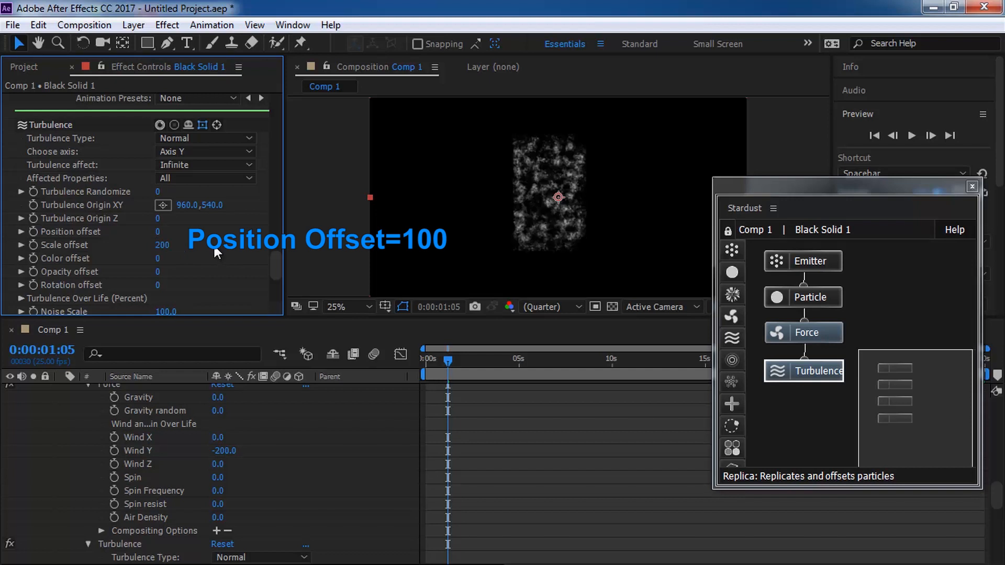
scroll(503, 231, "up", 3)
scroll(502, 233, "down", 2)
left_click(163, 245)
type("100")
key("Return")
Step: Set the Turbulence Scale offset to 150
left_click(162, 245)
type("150")
key("Return")
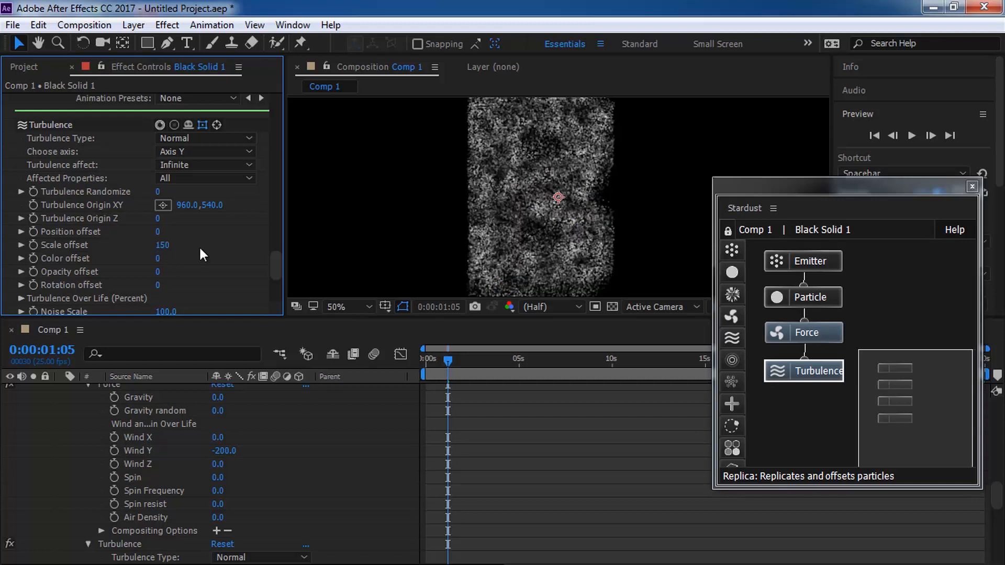
Step: Expand Turbulence Over Life and position the curve's start and end points at the maximum, with the end at value 100
left_click(21, 297)
mouse_move(42, 206)
left_mouse_down()
mouse_move(44, 280)
mouse_move(44, 203)
left_mouse_up()
mouse_move(192, 208)
left_mouse_down()
mouse_move(189, 245)
mouse_move(204, 286)
mouse_move(201, 194)
left_mouse_up()
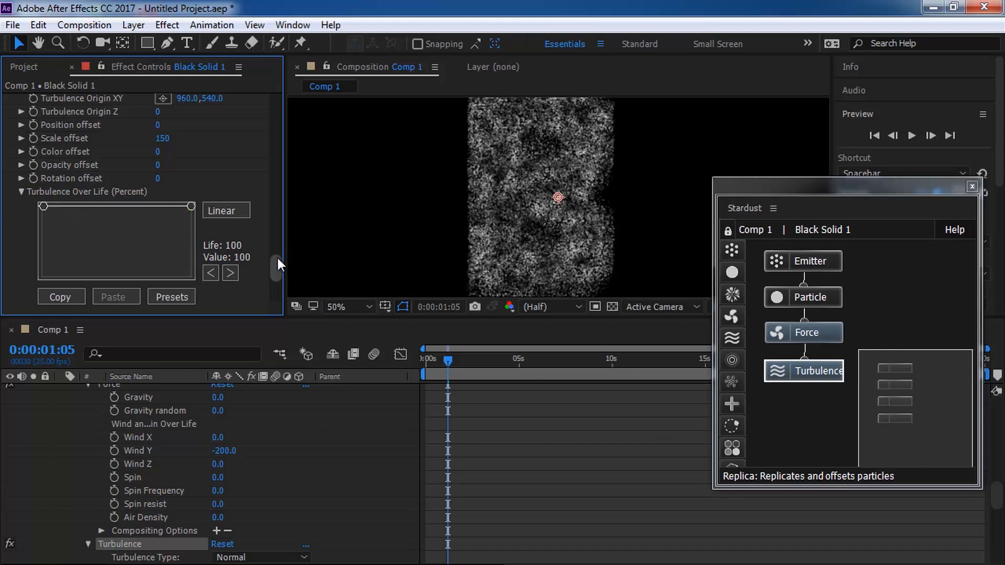
Step: Try a Noise Scale of 300 for the Turbulence node
scroll(183, 245, "down", 4)
left_click(167, 229)
type("300")
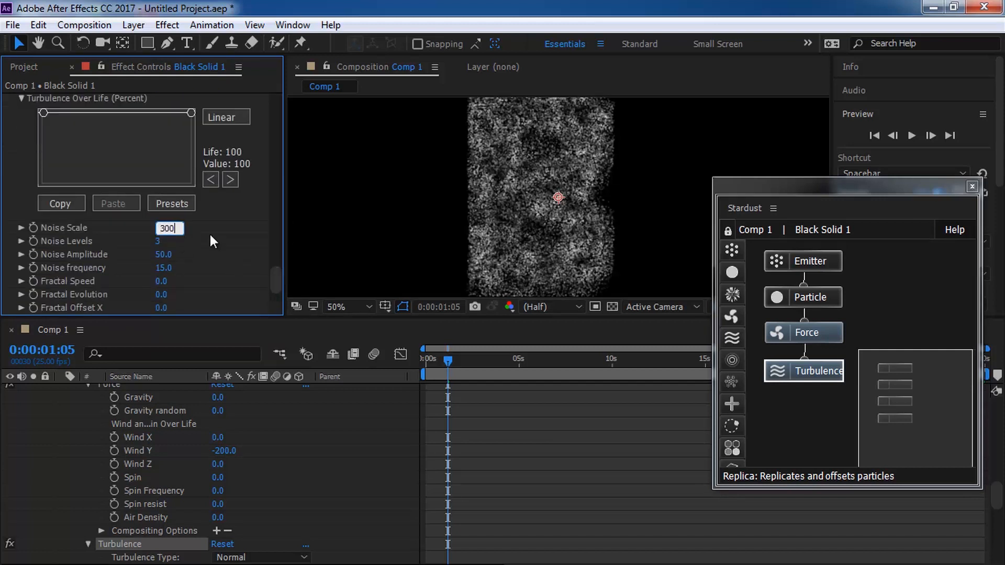
key("Return")
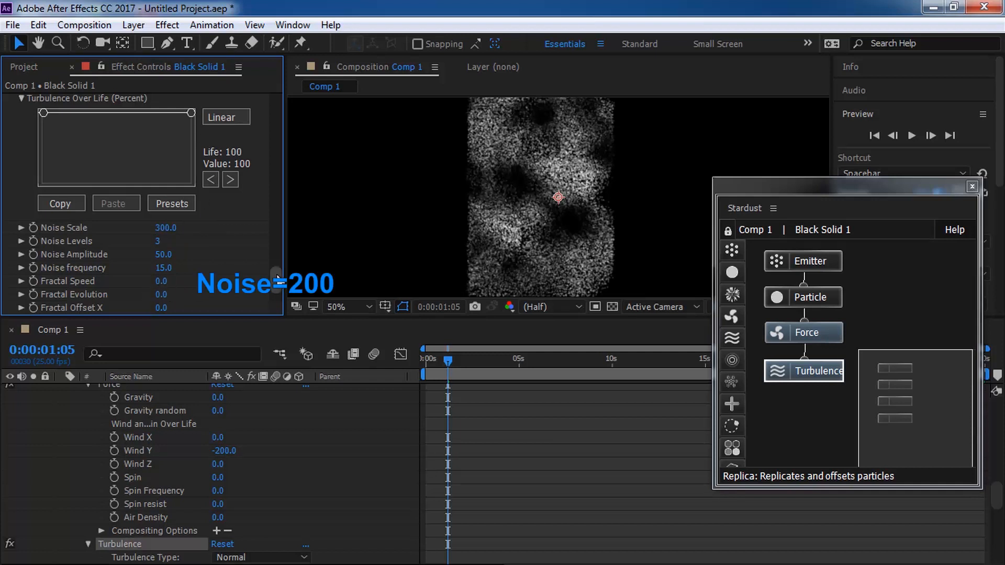
Step: Set the Turbulence Fractal Offset Y to 100 at 0 seconds and to 10 at 10 seconds
left_click_drag(276, 276, 277, 287)
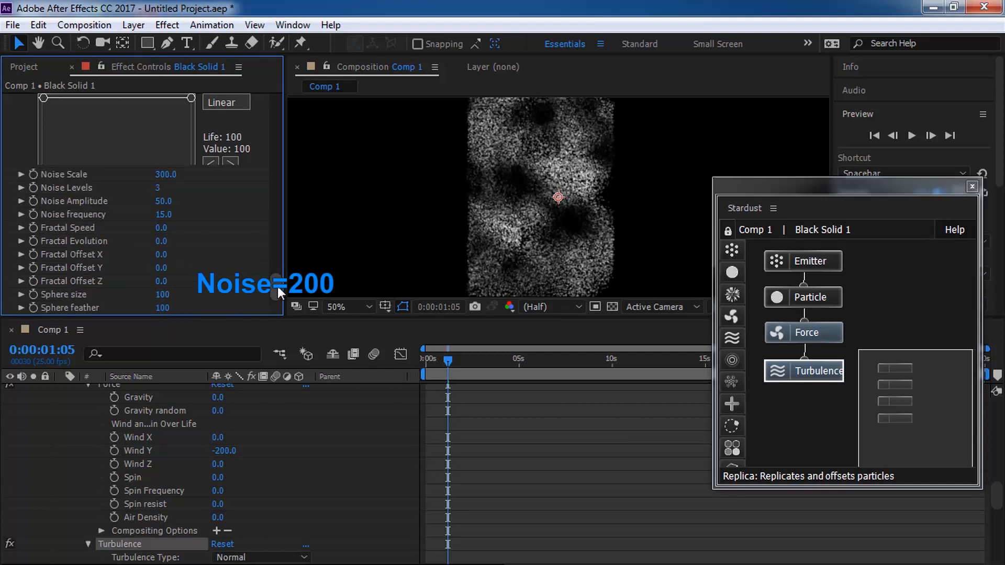
left_click(162, 269)
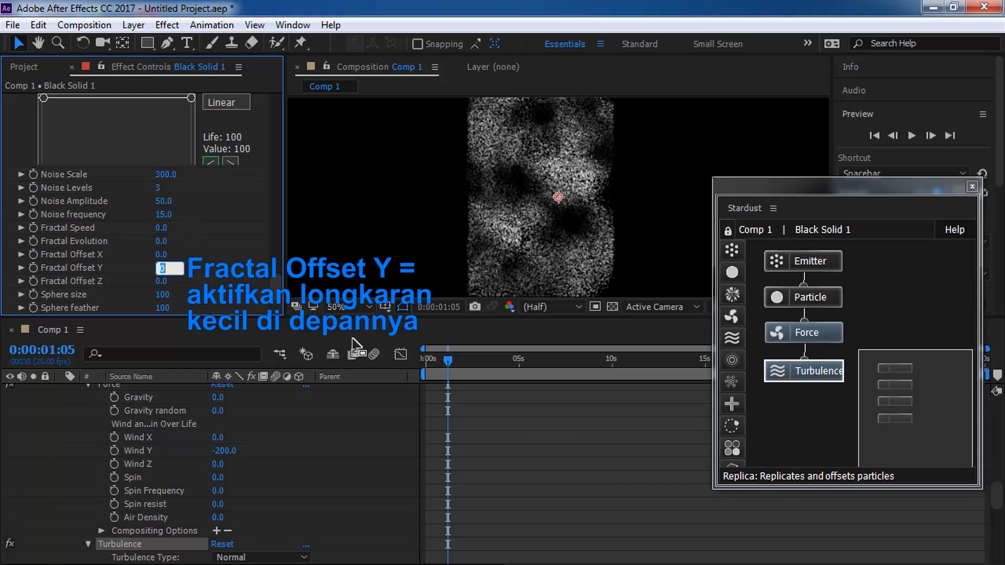
left_click_drag(449, 361, 416, 365)
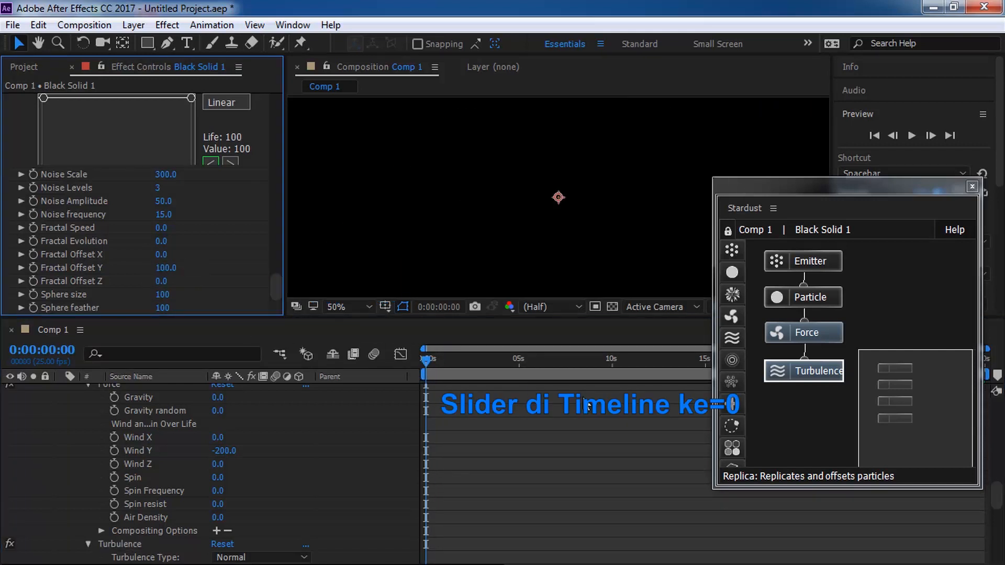
left_click(612, 360)
left_click(169, 268)
type("10")
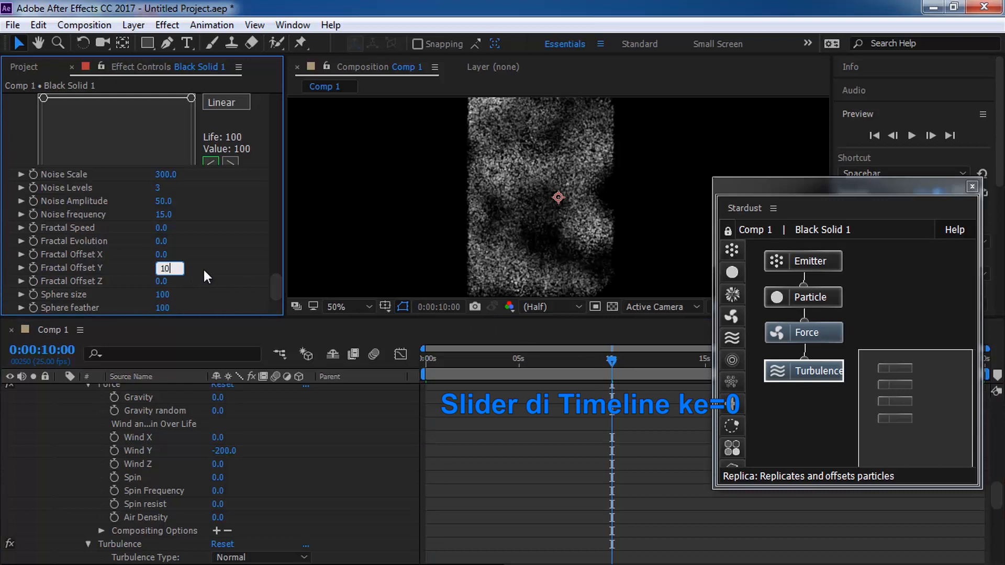
key("Return")
Step: Play the animation from the first frame to check the turbulence movement across the letter
left_click(875, 135)
left_click(912, 135)
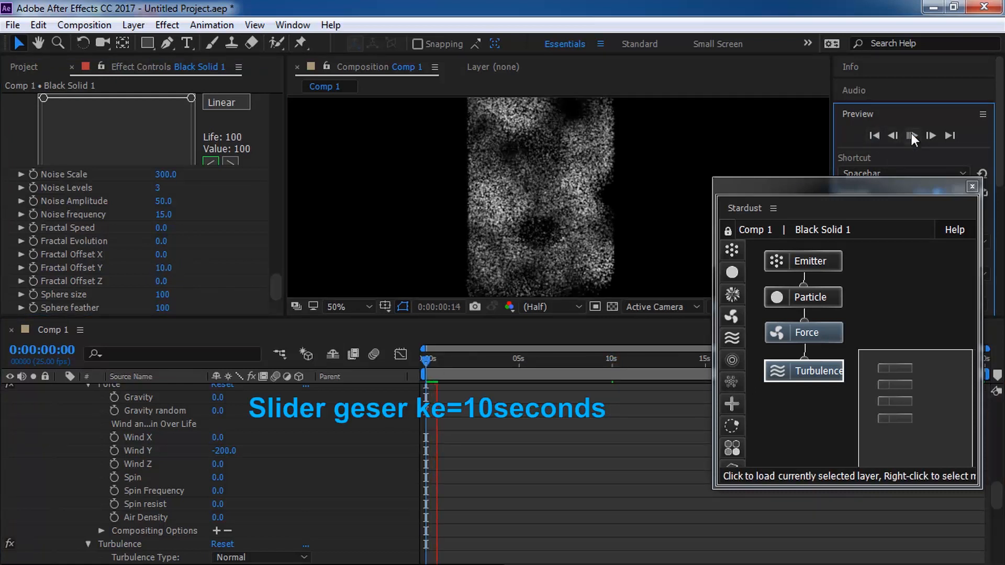
left_click(912, 135)
left_click(877, 137)
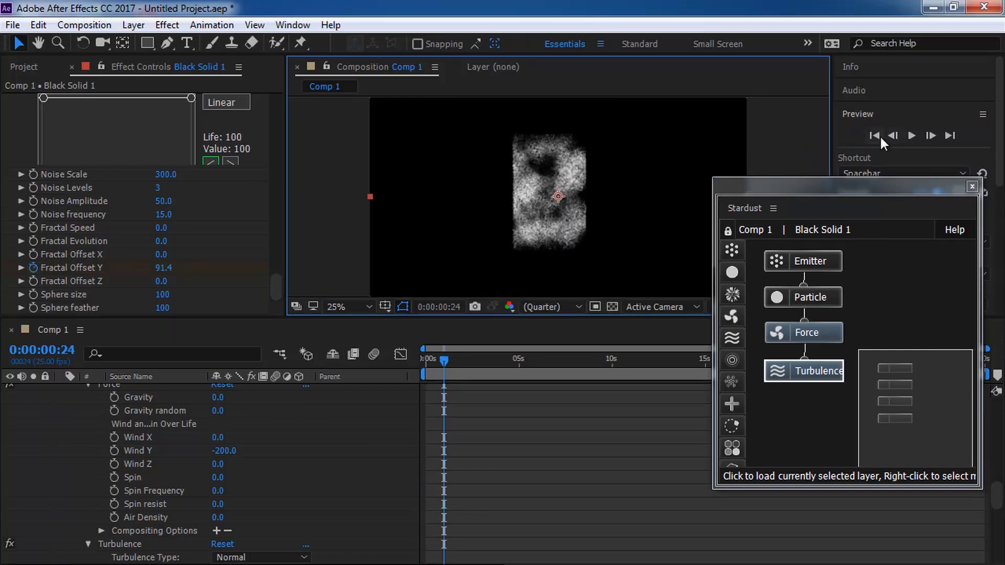
left_click(875, 135)
left_click(912, 136)
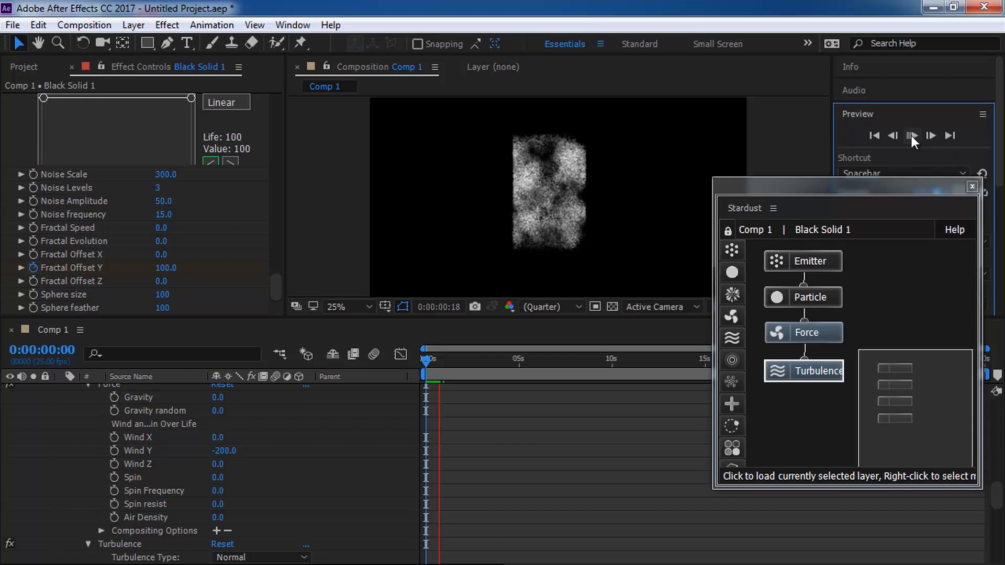
left_click(912, 136)
Step: Set the Turbulence Noise Scale to 700 while viewing the letter at 50%
scroll(555, 211, "up", 1)
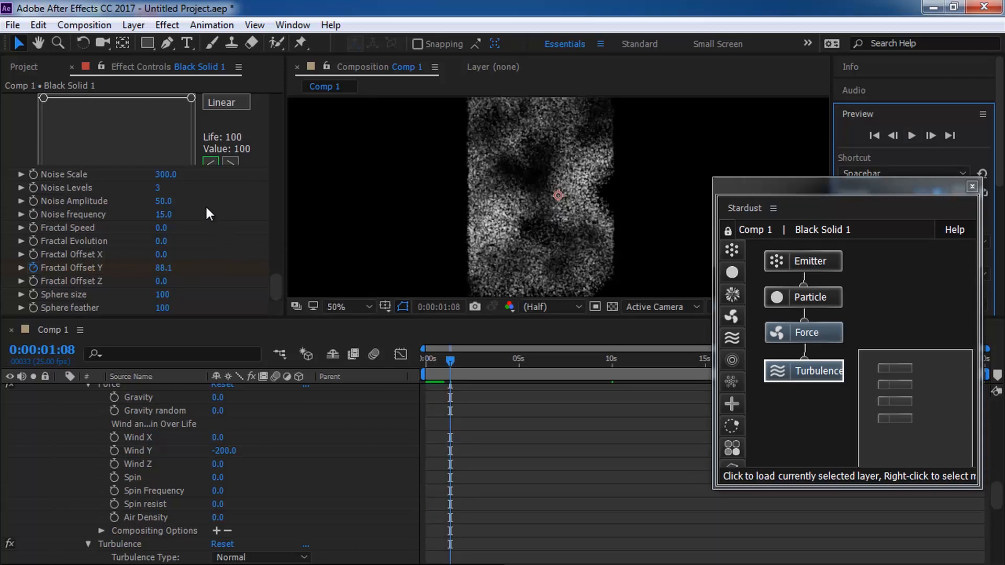
left_click(164, 175)
type("700")
key("Return")
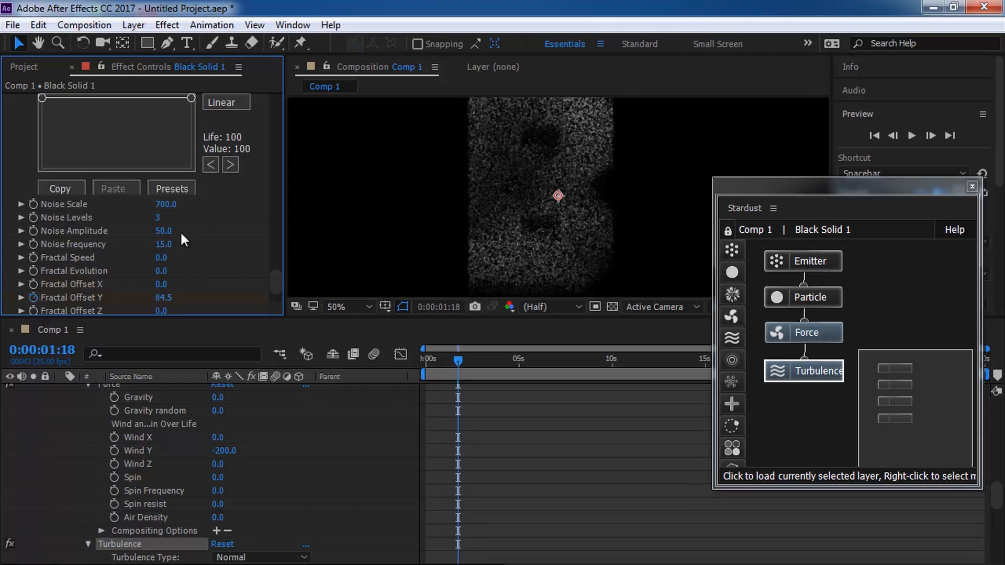
Step: Set the Turbulence Position offset to 200 and the Scale offset to 10
left_click_drag(281, 276, 277, 294)
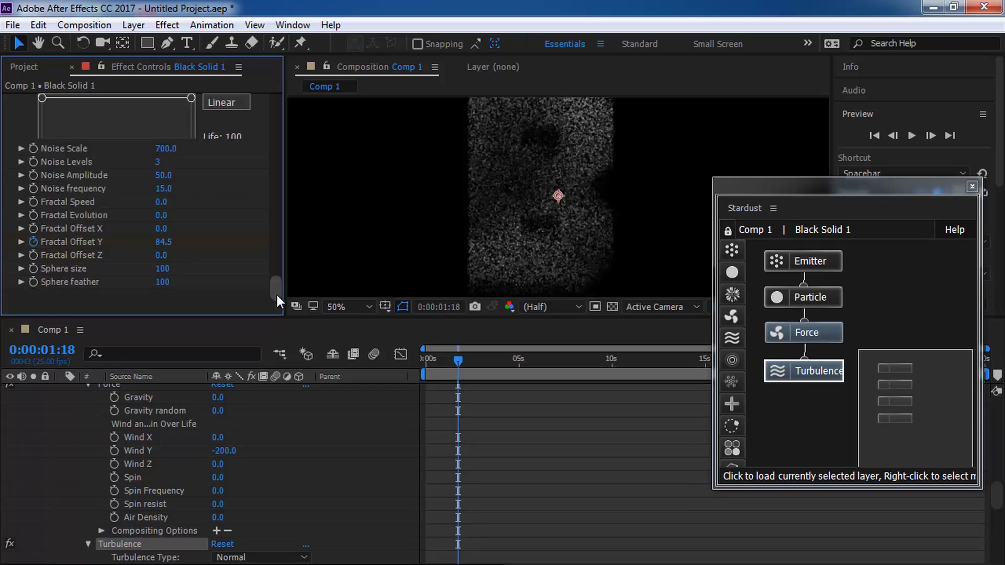
left_click_drag(275, 293, 284, 254)
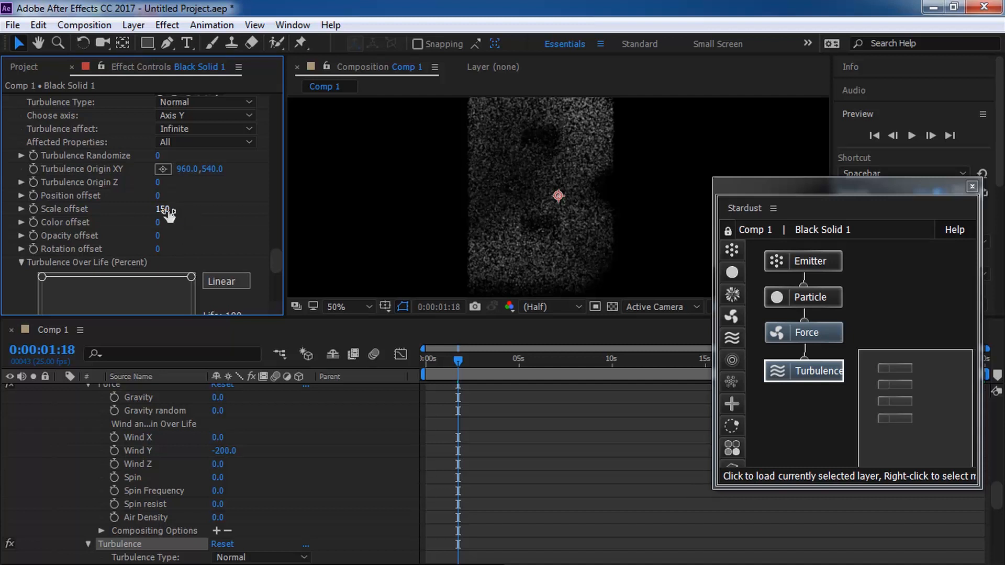
left_click(157, 195)
type("2")
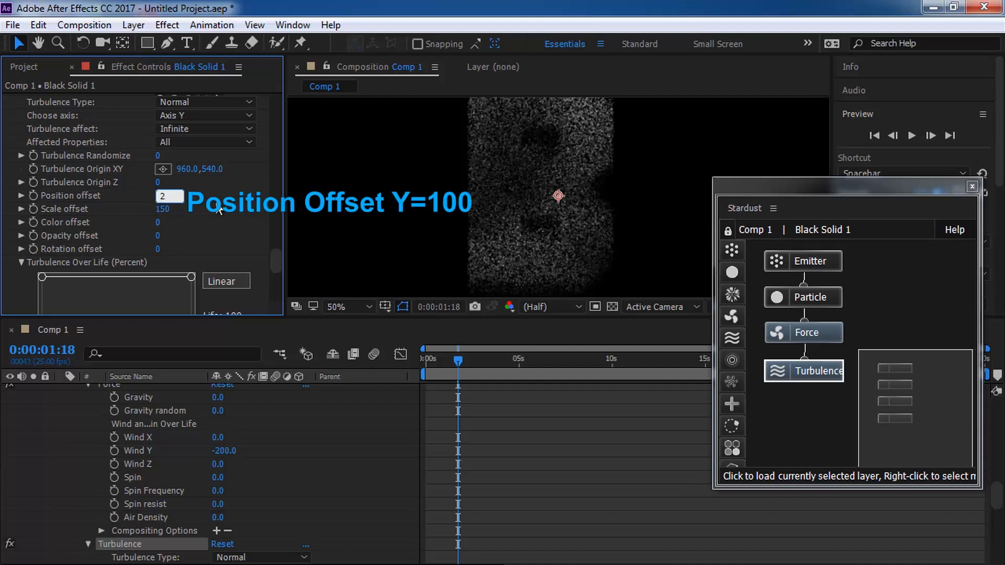
type("00")
key("Return")
left_click(160, 209)
type("10")
key("Return")
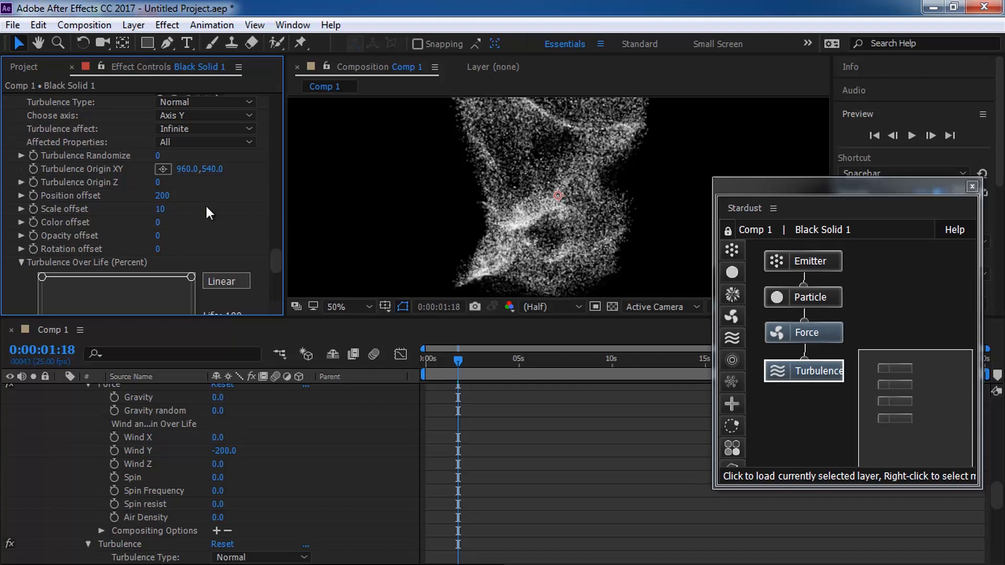
Step: Lower the start point of the Turbulence Over Life curve to value 0 and preview the animation
scroll(262, 241, "down", 4)
mouse_move(191, 167)
left_mouse_down()
mouse_move(199, 238)
mouse_move(213, 190)
mouse_move(196, 163)
left_mouse_up()
left_click_drag(42, 166, 39, 246)
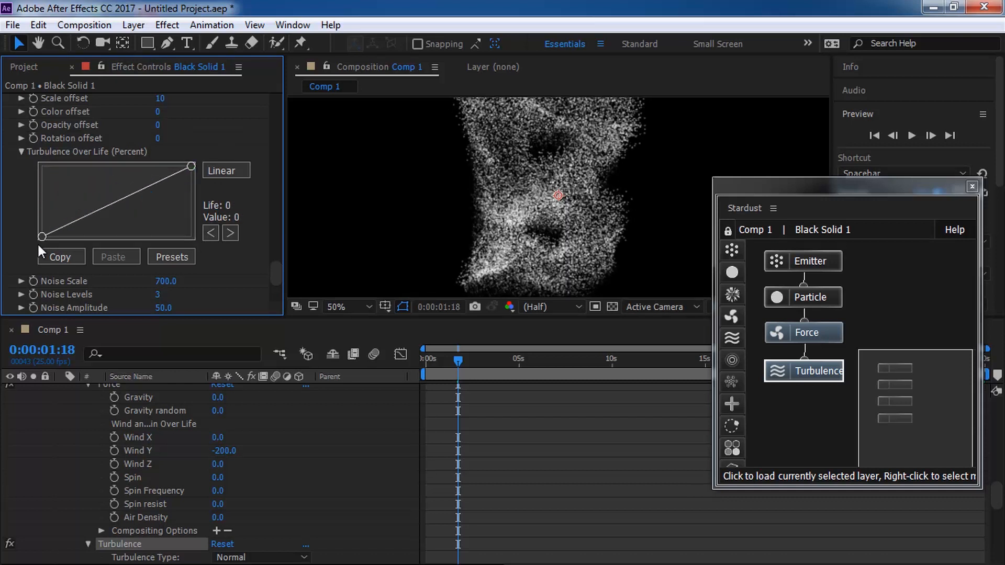
left_click(912, 136)
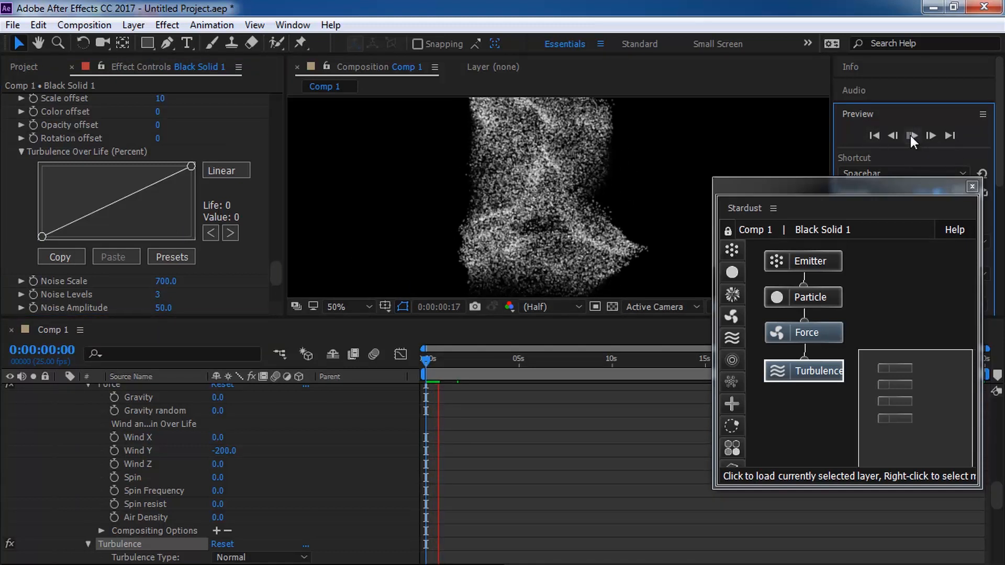
left_click(656, 170)
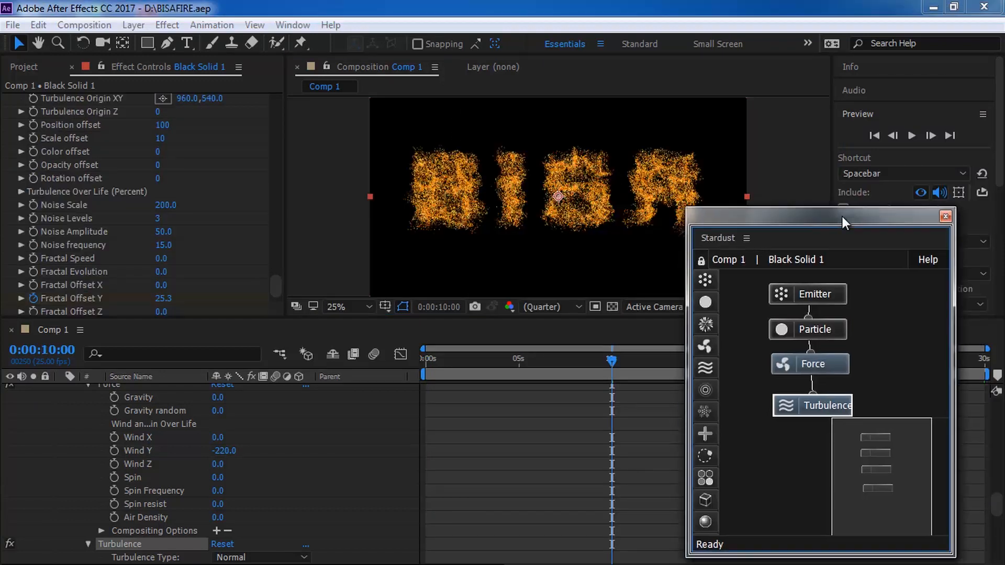
Step: In the BISAFIRE project, raise the Turbulence Over Life curve's end point to the maximum and lower its start point to value 55
left_click(21, 191)
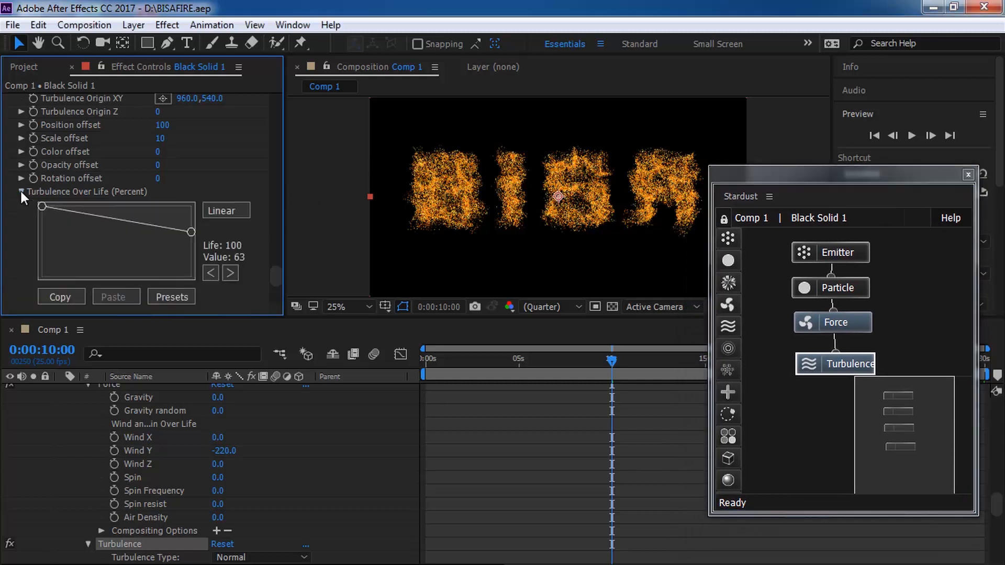
left_click_drag(191, 232, 192, 206)
left_click_drag(42, 207, 41, 237)
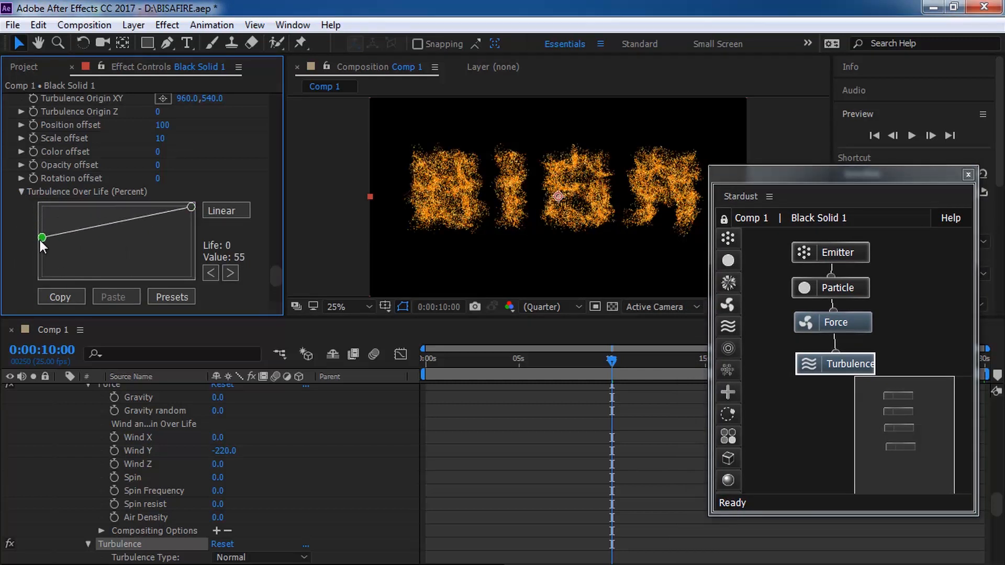
Step: Make the Turbulence Over Life curve Bezier, with control points at life 26, value 91 and life 76, value 60
left_click(115, 224)
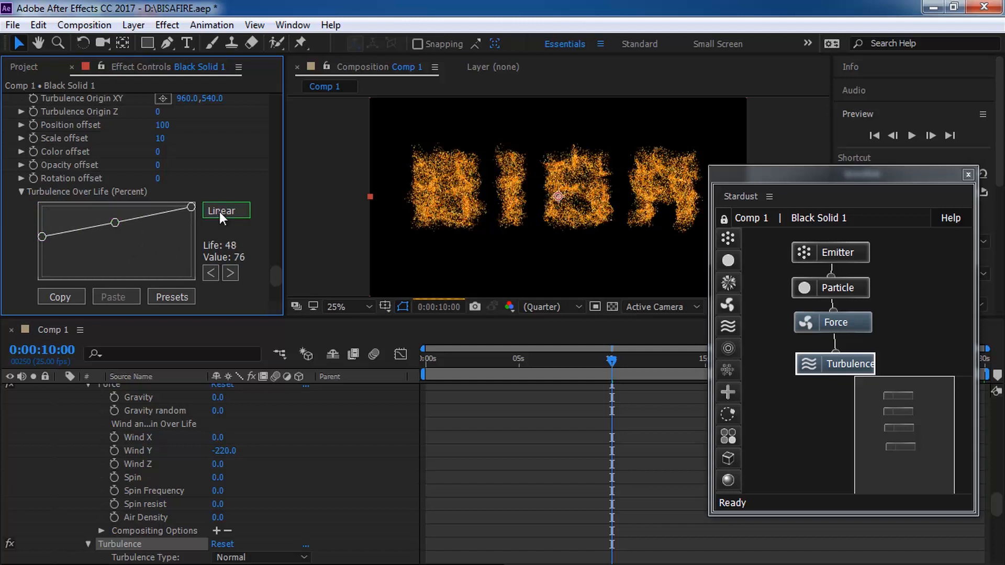
left_click_drag(140, 218, 156, 235)
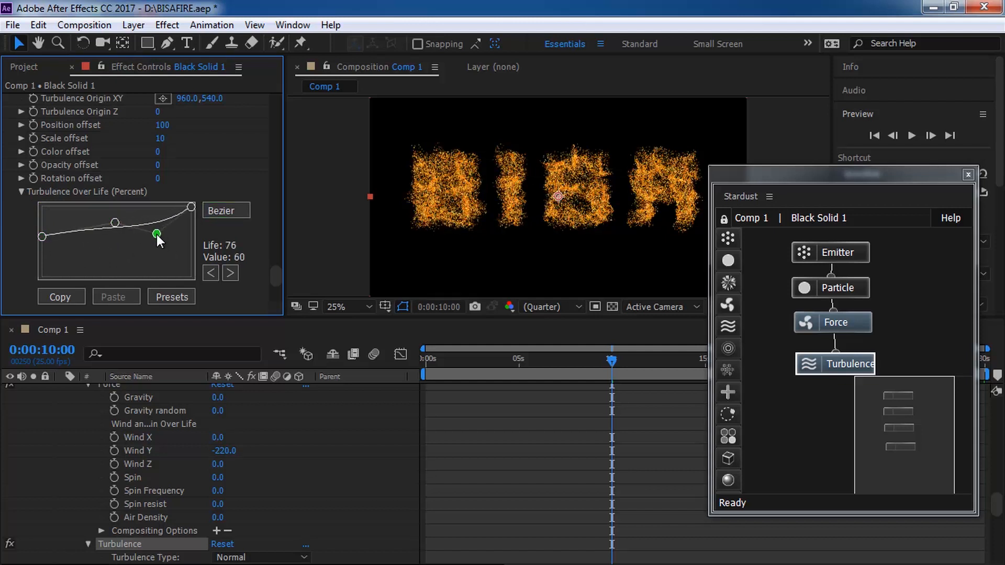
left_click_drag(111, 222, 77, 212)
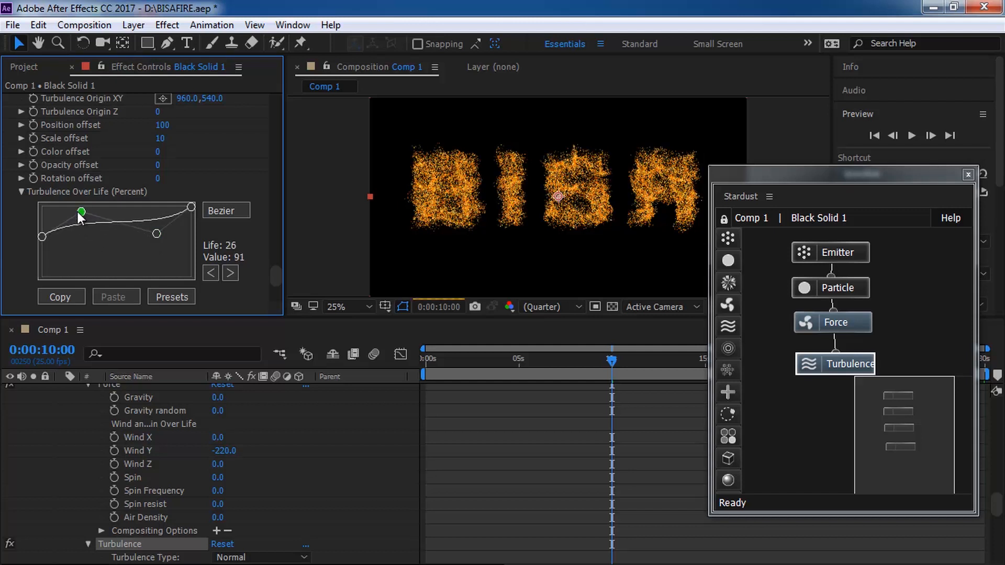
Step: Duplicate the Emitter and Particle nodes, and link the copied particle below the copied emitter
left_click(863, 282)
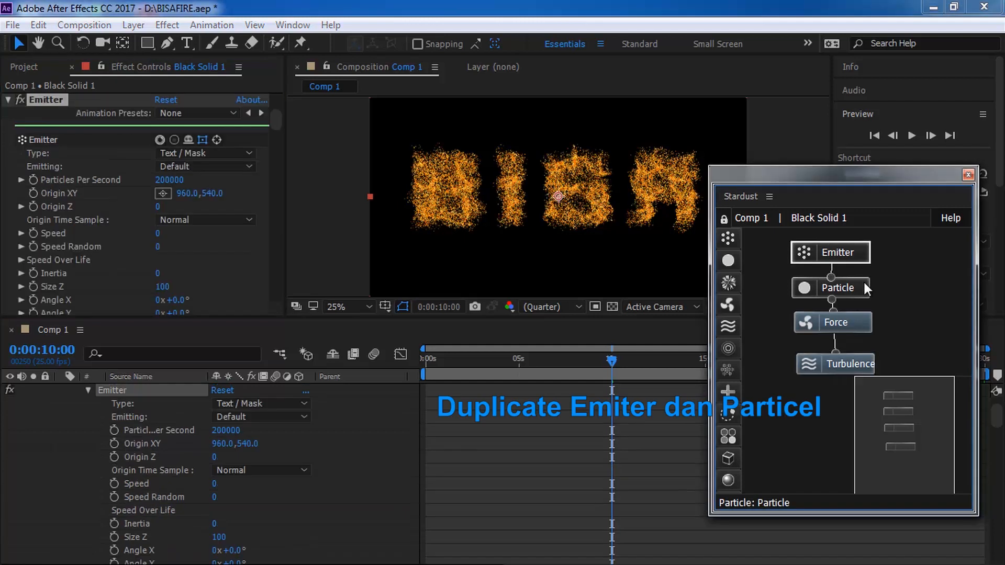
left_click(858, 253)
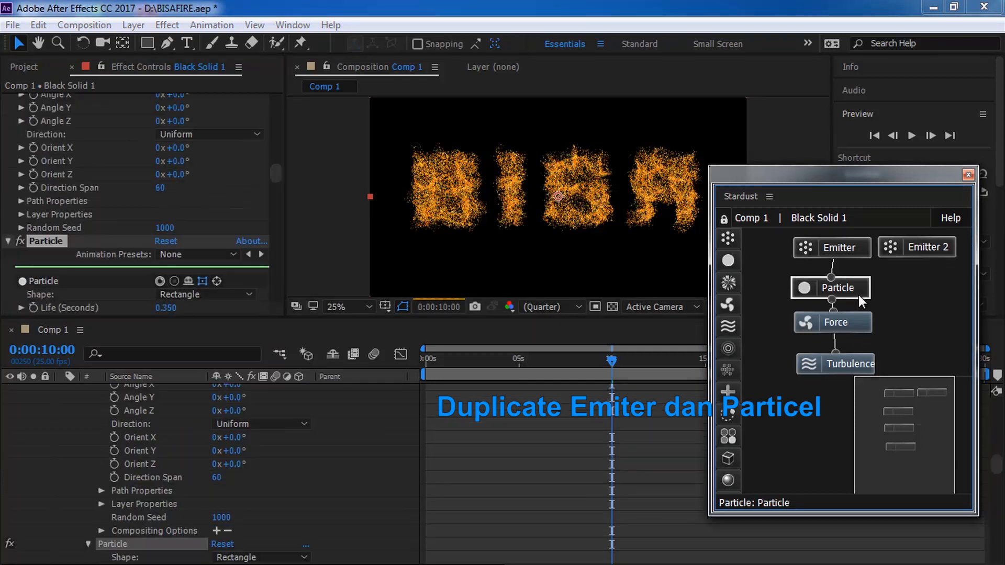
key("ctrl+d")
left_click(915, 304)
left_click_drag(885, 303, 934, 287)
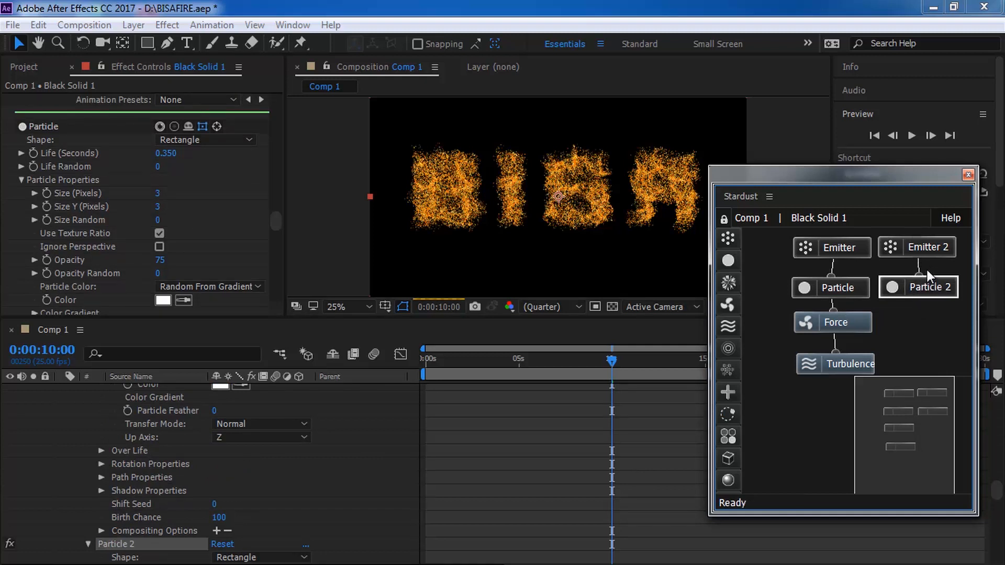
Step: Set the duplicated emitter's Particles Per Second to 250000
left_click(922, 244)
left_click(178, 181)
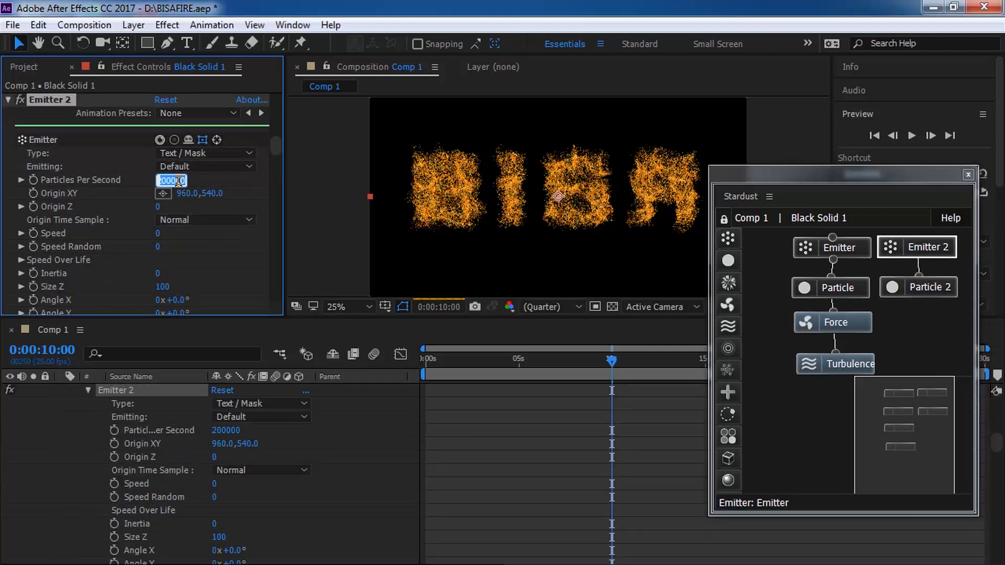
type("250000")
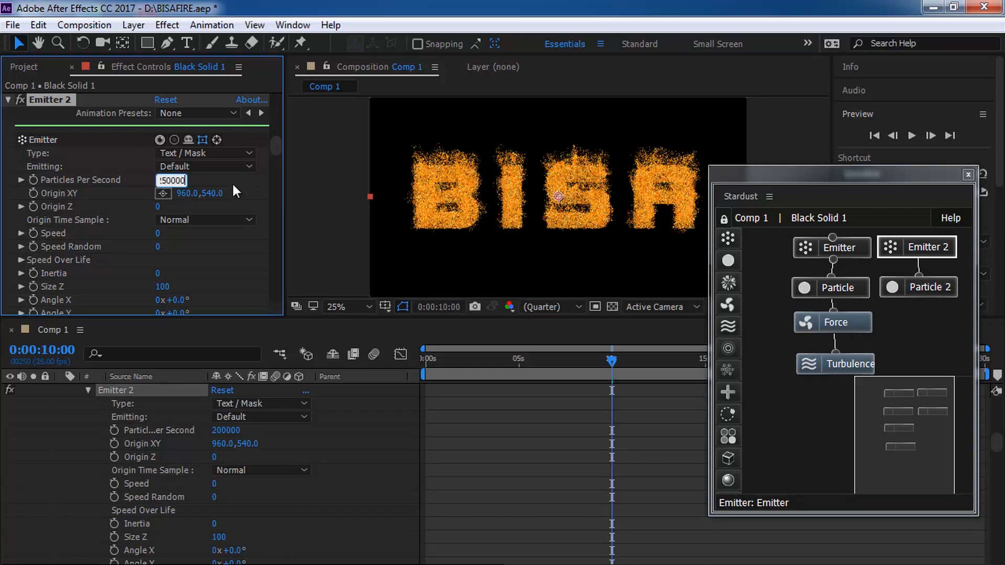
key("Return")
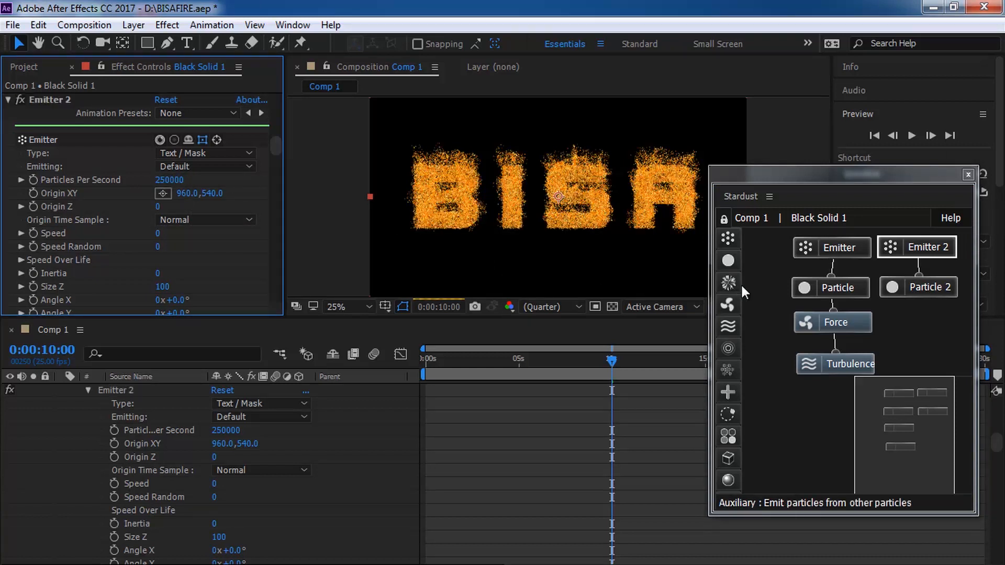
Step: Change the duplicated particle node's Color to a bright, saturated yellow with a hue of 62°
left_click(937, 288)
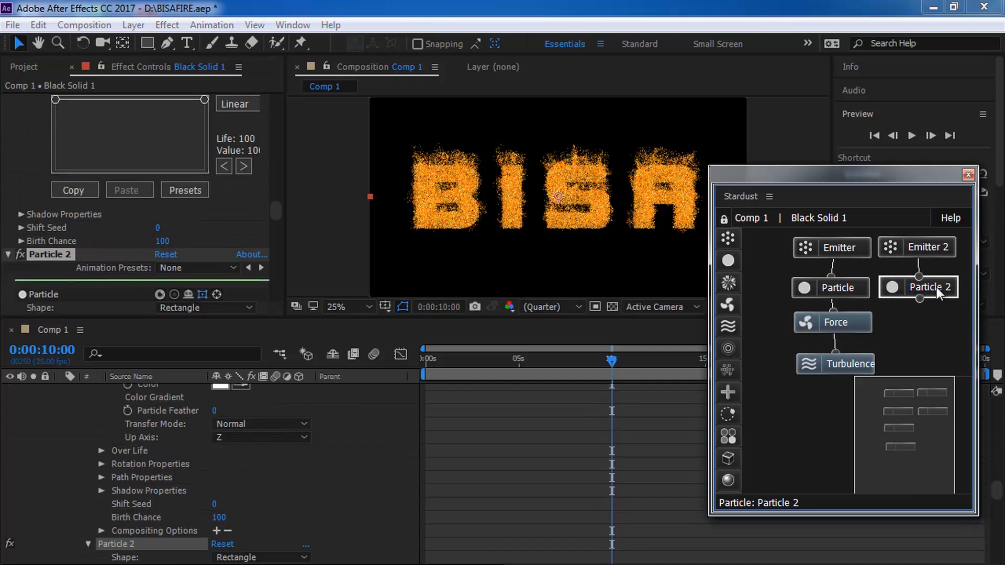
left_click_drag(275, 215, 270, 228)
left_click(162, 209)
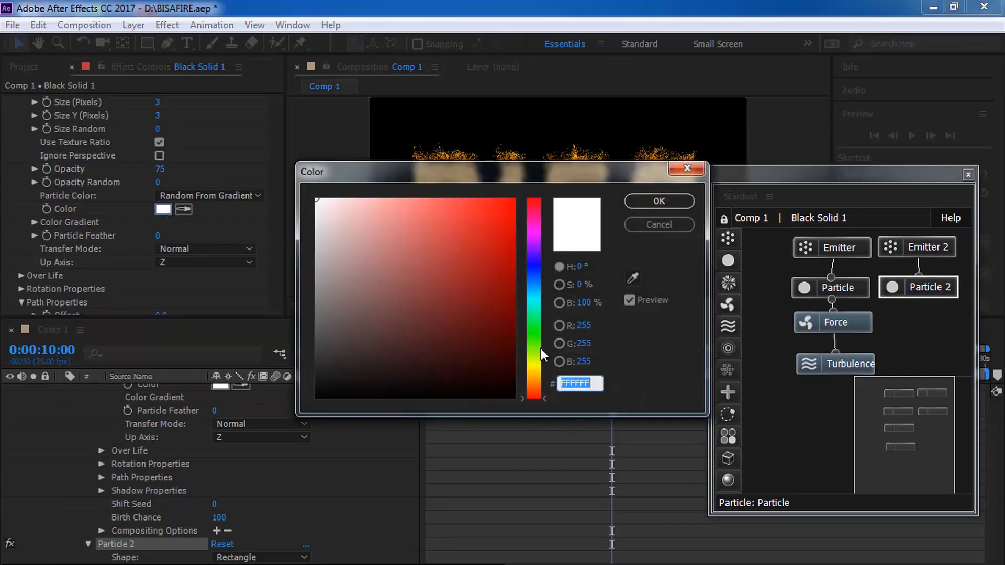
left_click(535, 363)
left_click(512, 203)
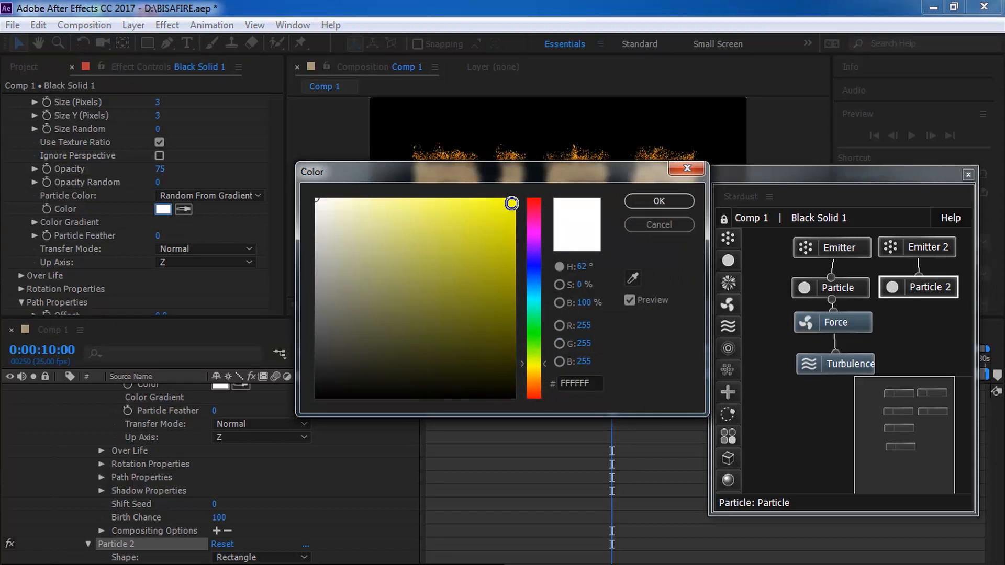
left_click(659, 202)
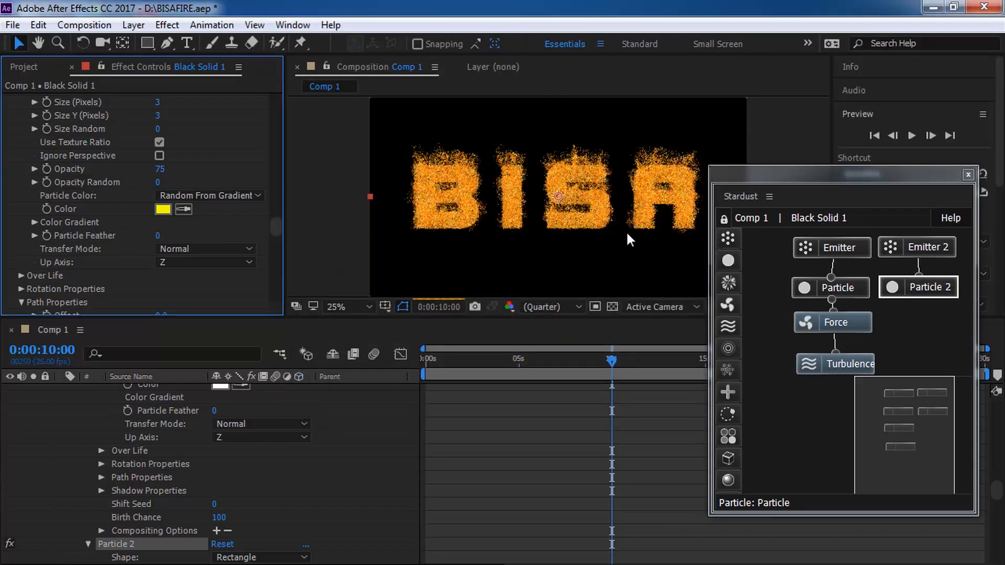
Step: Expand the original Particle node's Color Gradient and recolor a gradient stop with a fiery orange-red
left_click(836, 287)
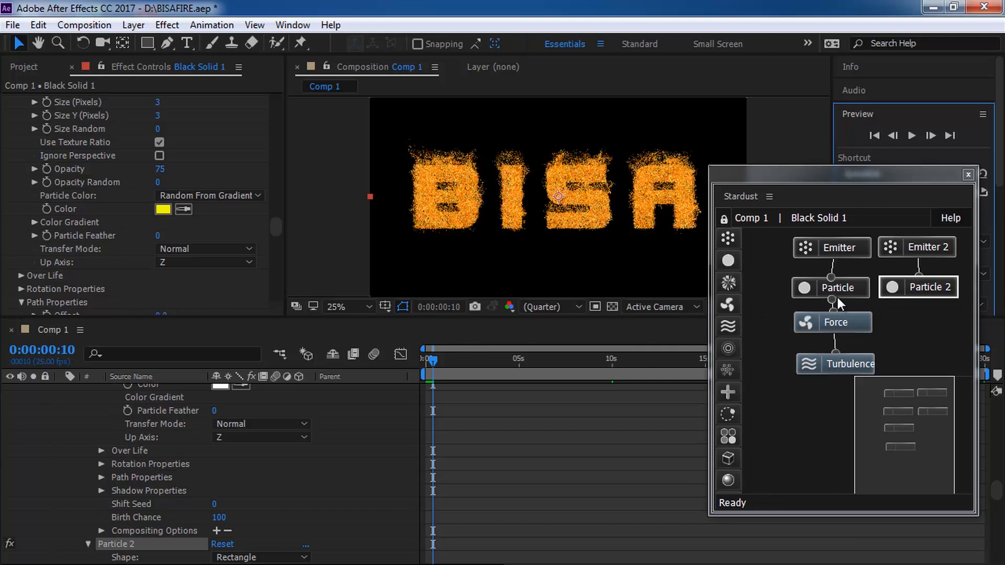
left_click_drag(275, 168, 275, 178)
left_click(34, 155)
left_click(148, 233)
left_click(534, 392)
left_click(510, 233)
left_click(659, 201)
left_click(55, 230)
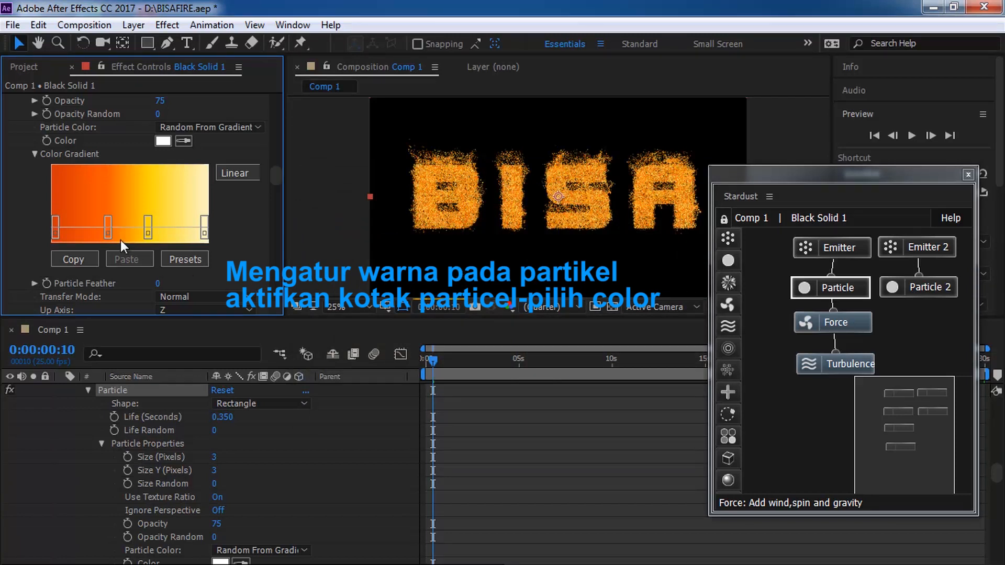
Step: Darken the second stop of the Color Gradient to a brownish orange and move the yellow stop closer to the pale end
left_click(107, 233)
left_click_drag(507, 289, 508, 269)
left_click(658, 202)
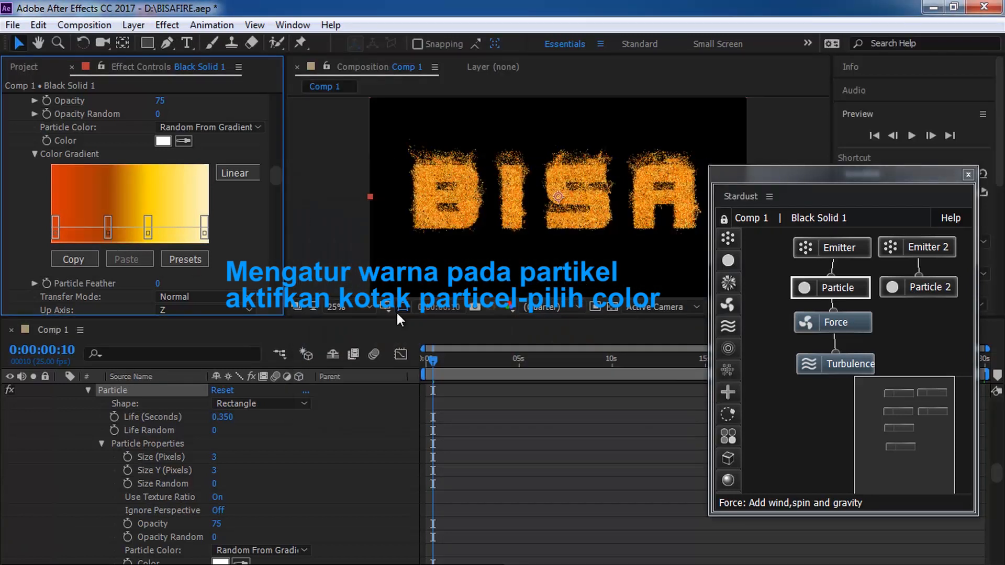
left_click_drag(152, 228, 167, 230)
left_click(652, 205)
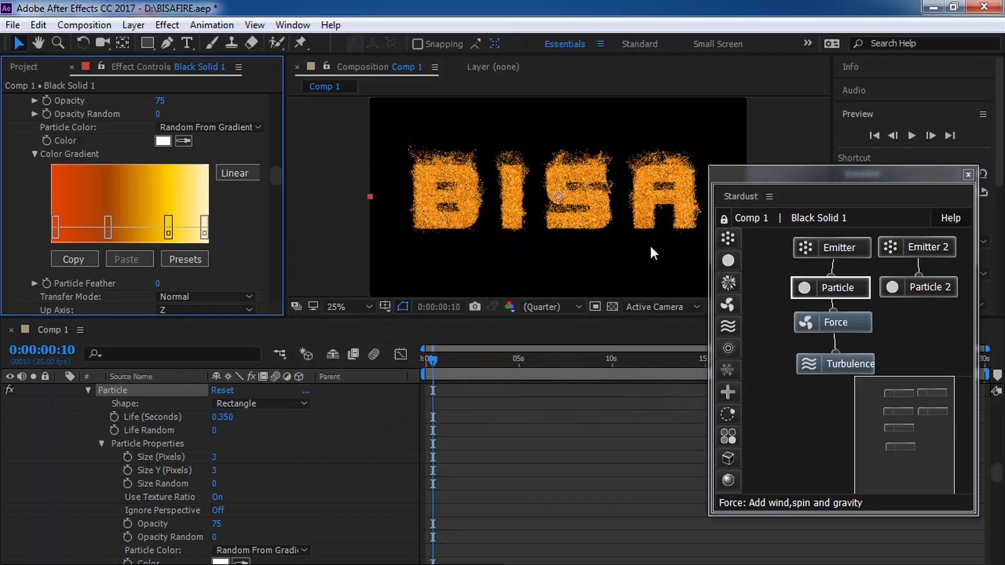
Step: Readjust the hue of the duplicated particle node's Color within the yellow range
left_click(932, 285)
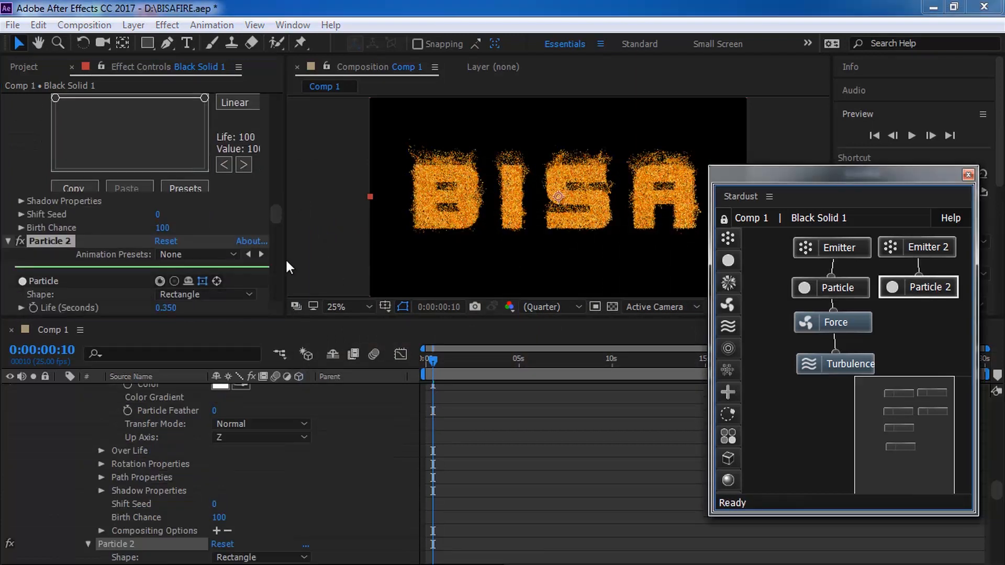
scroll(278, 241, "down", 5)
left_click(163, 123)
left_click_drag(533, 273, 534, 368)
left_click(659, 201)
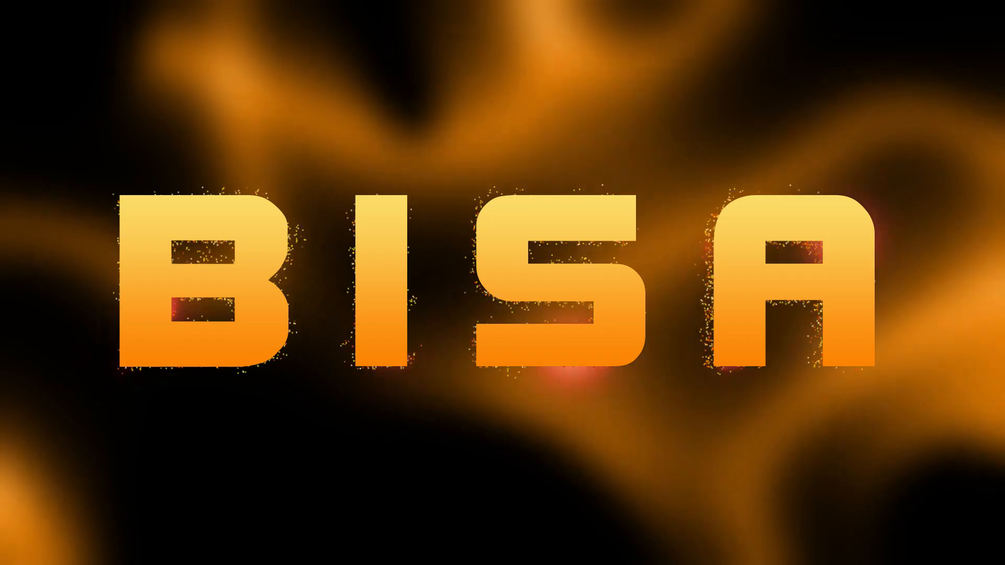